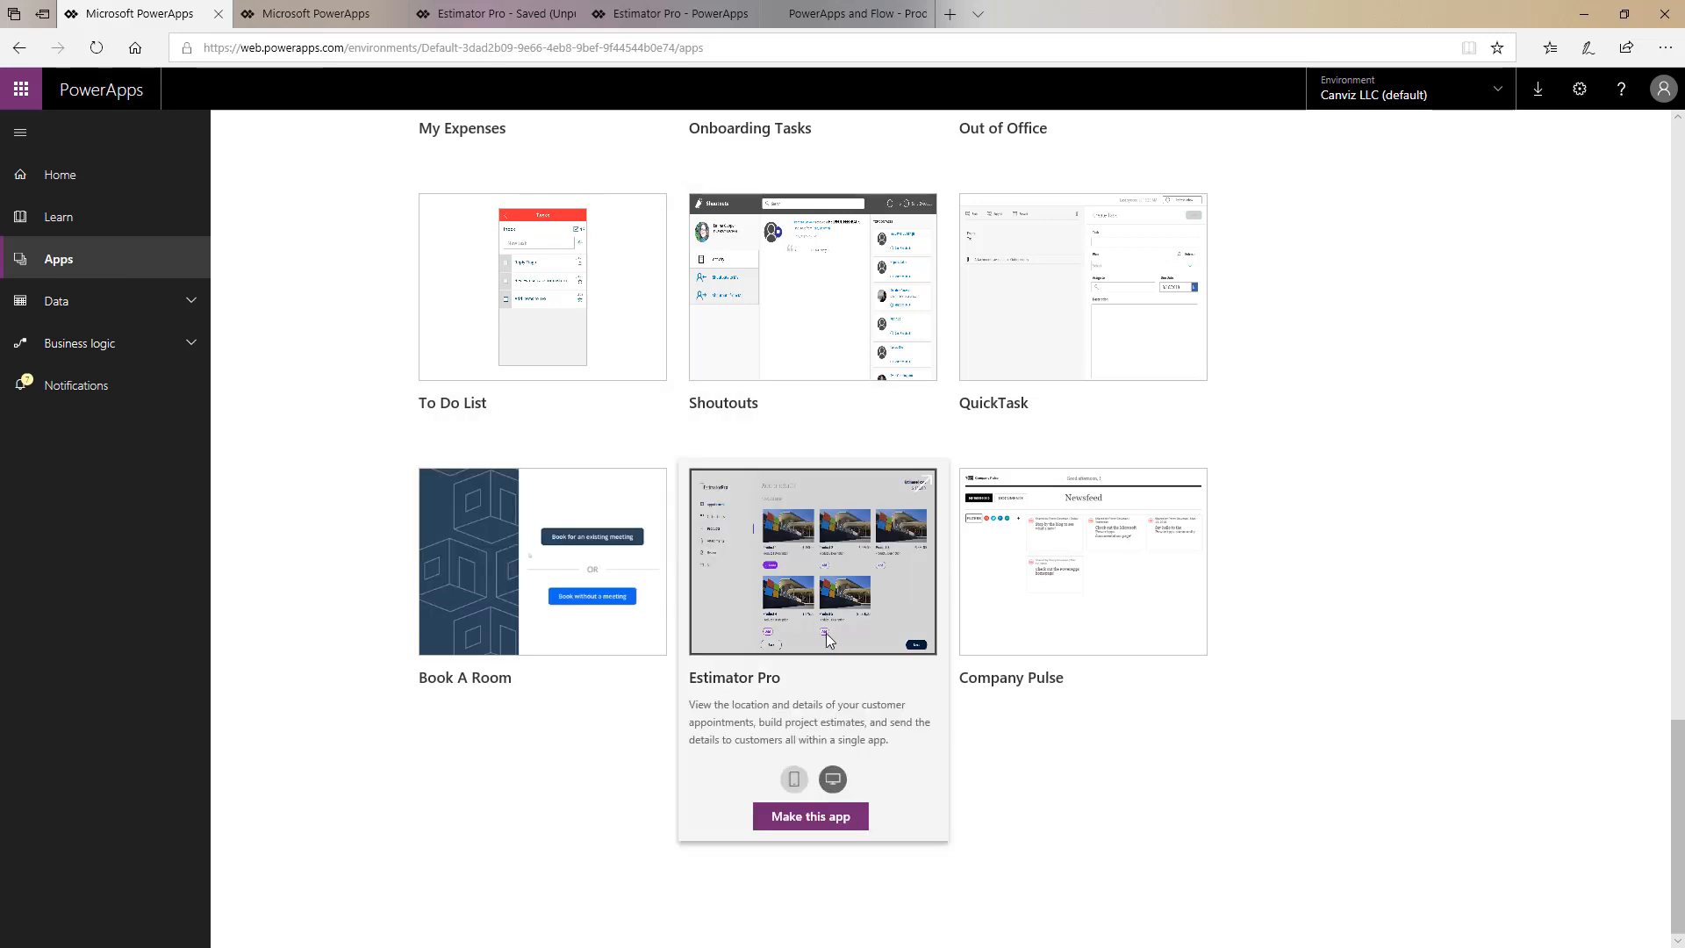
Create an app from the Estimator Pro template in the phone layout.
{"action": "left_click", "coordinate": [795, 783]}
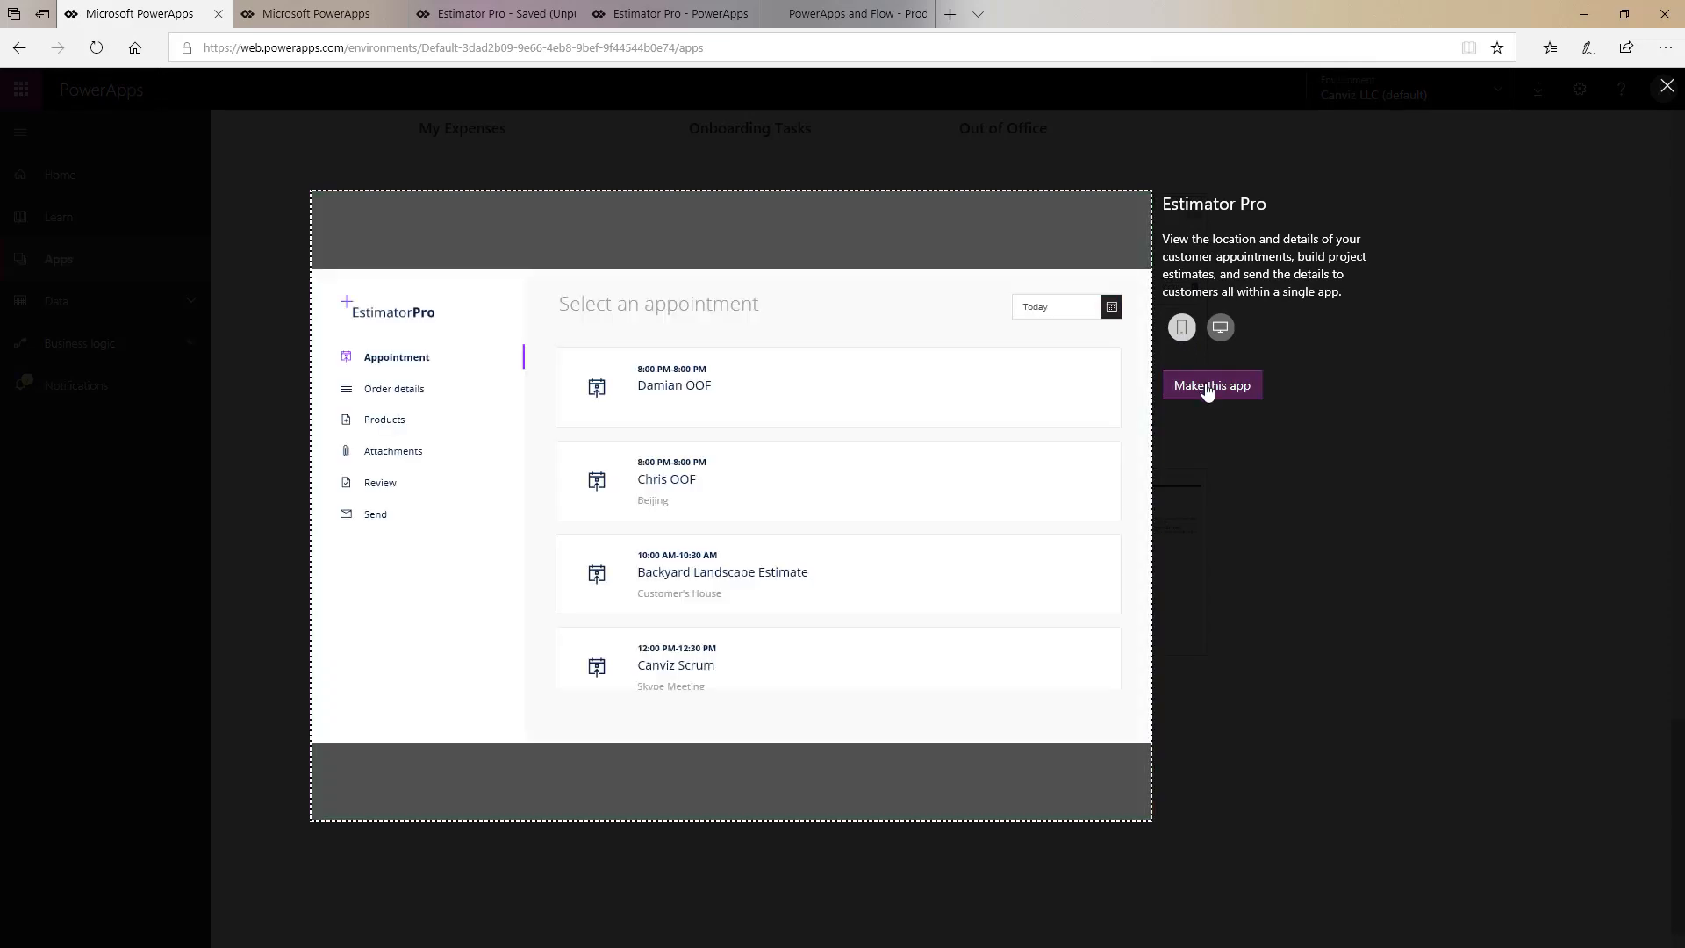
{"action": "left_click", "coordinate": [1181, 327]}
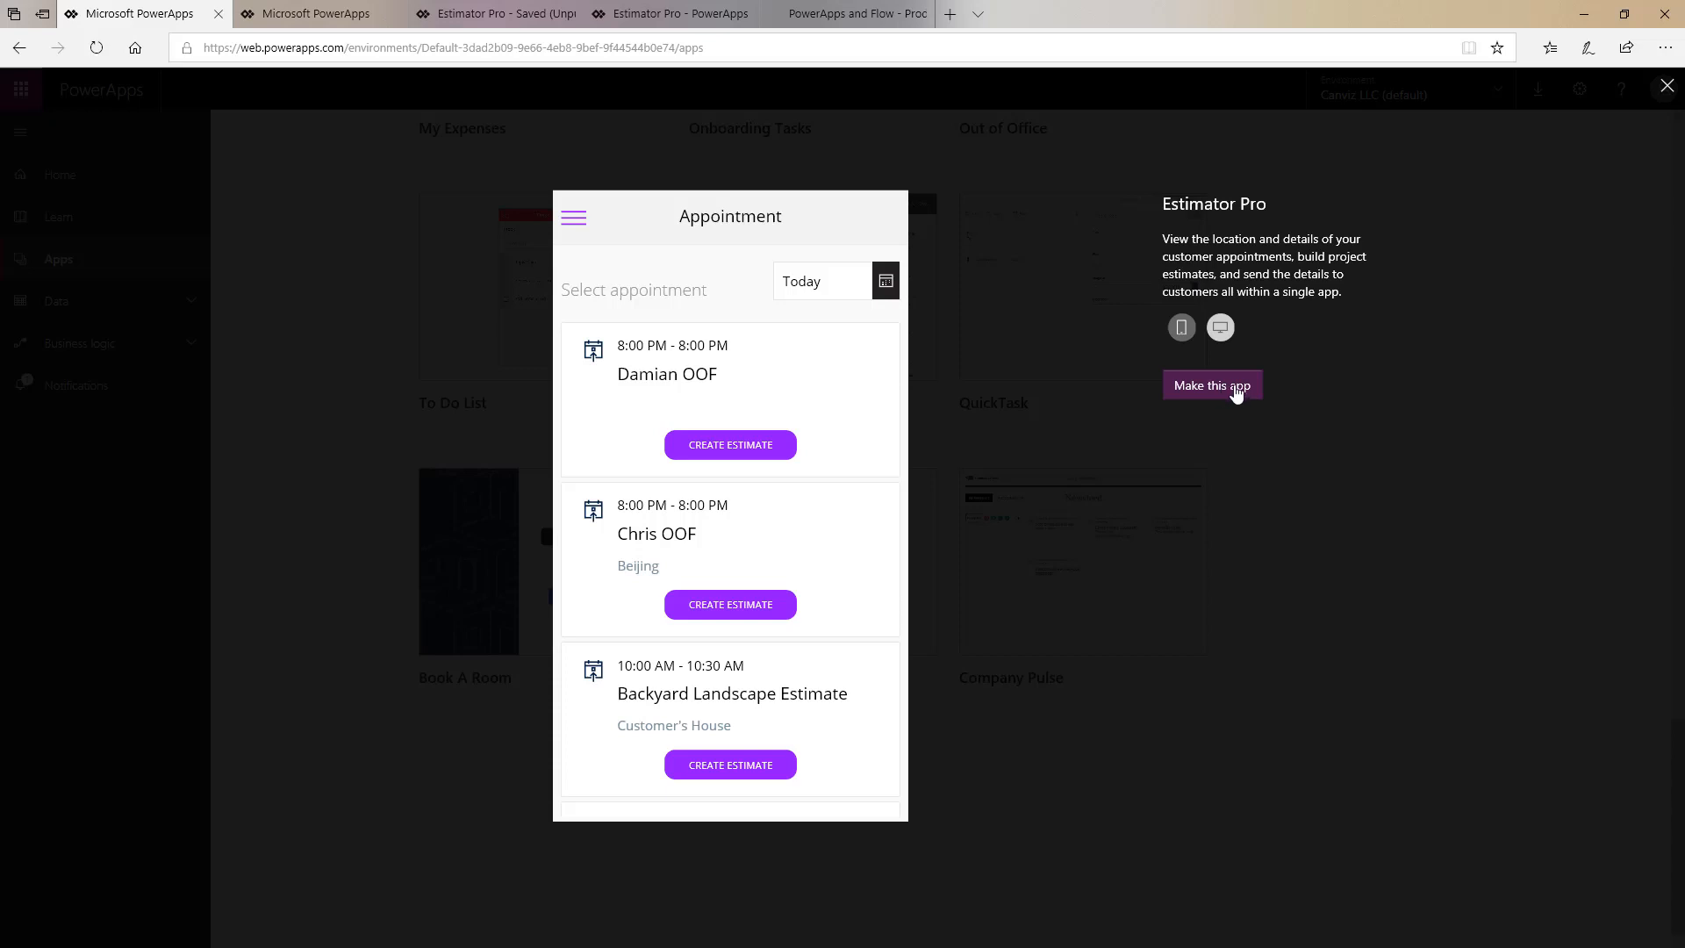
{"action": "left_click", "coordinate": [1236, 394]}
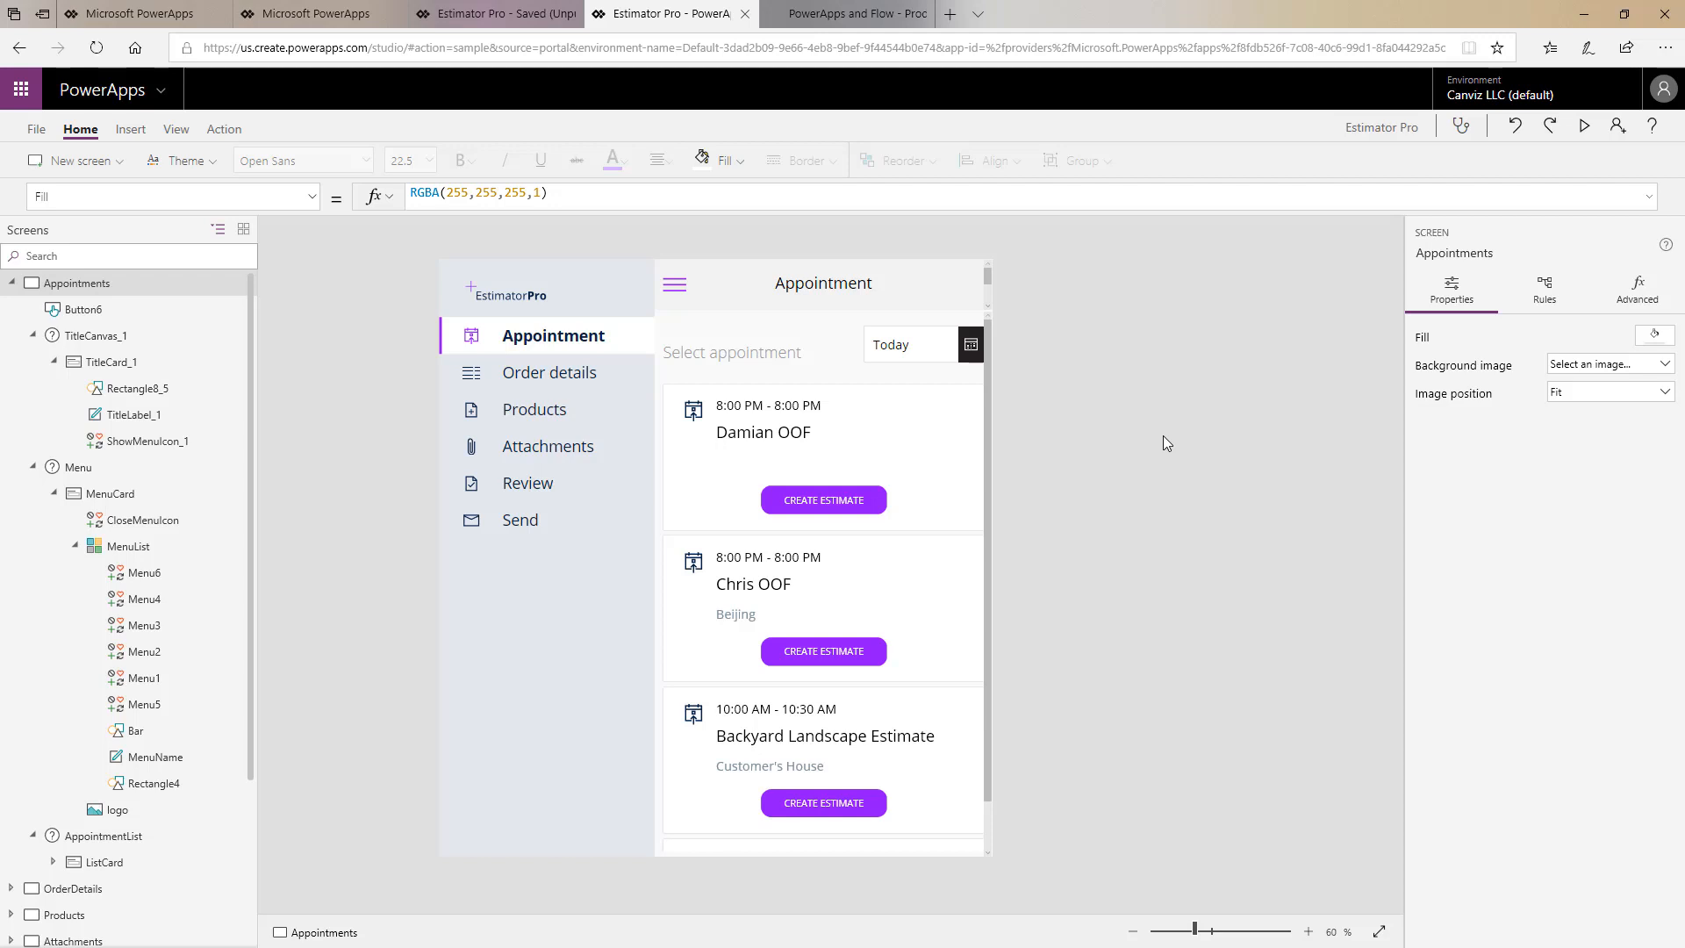
Preview the app, open and close the slide-out menu on the Appointment screen twice, and exit the preview.
{"action": "left_click", "coordinate": [1584, 125]}
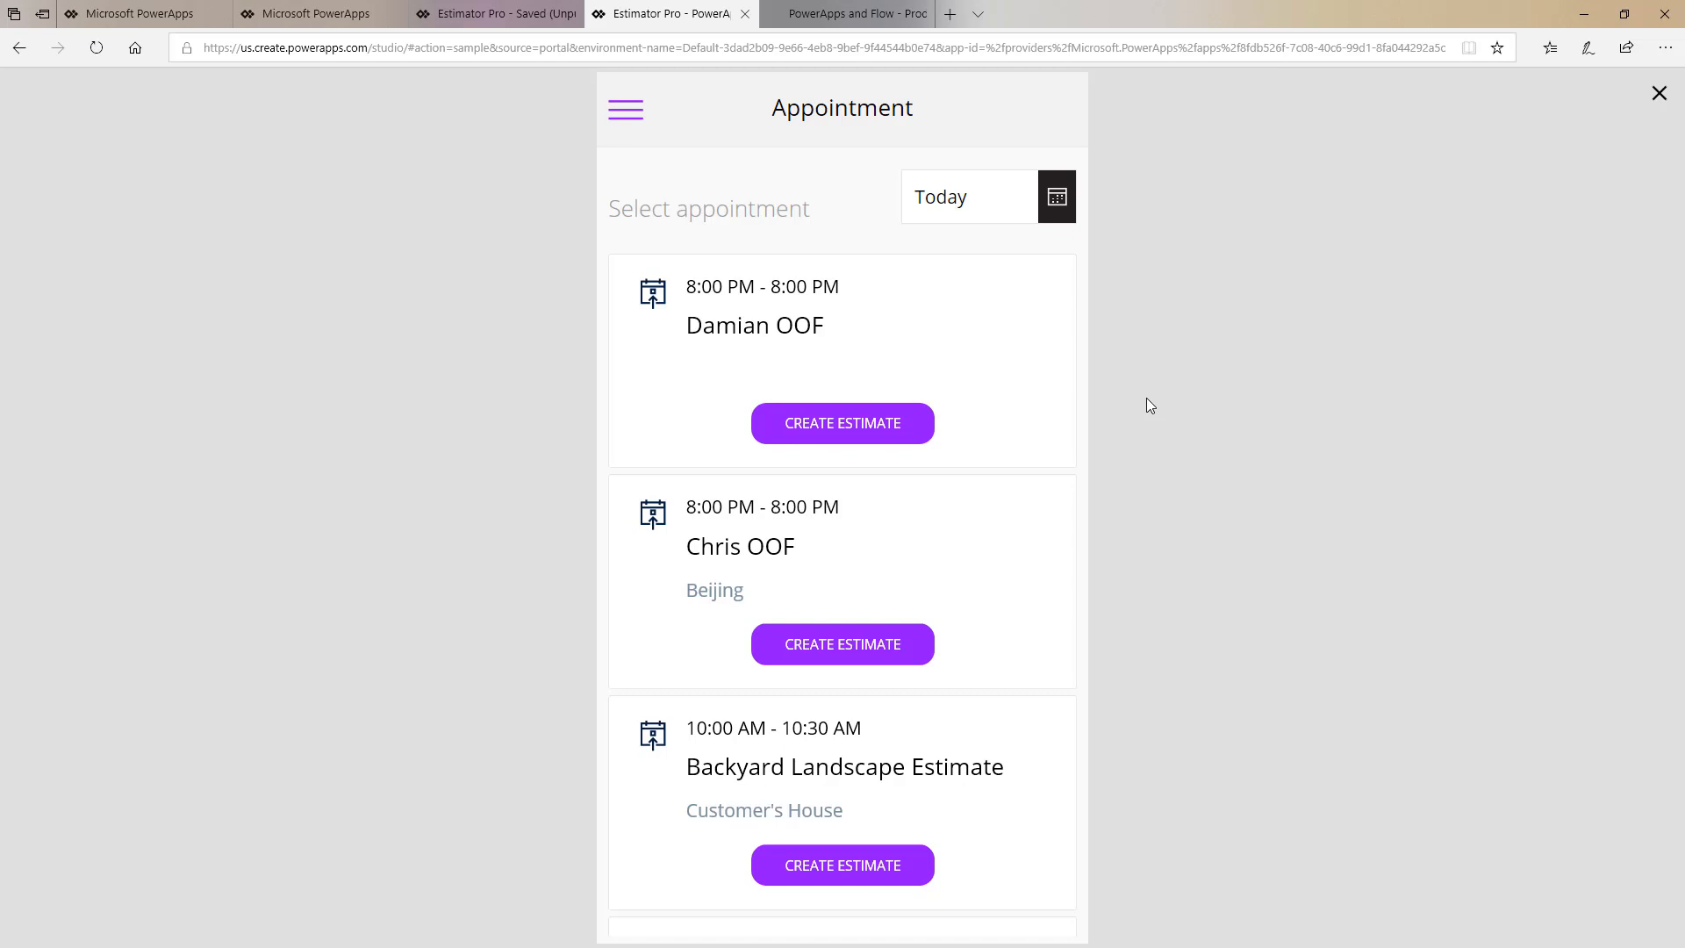
{"action": "left_click", "coordinate": [625, 112]}
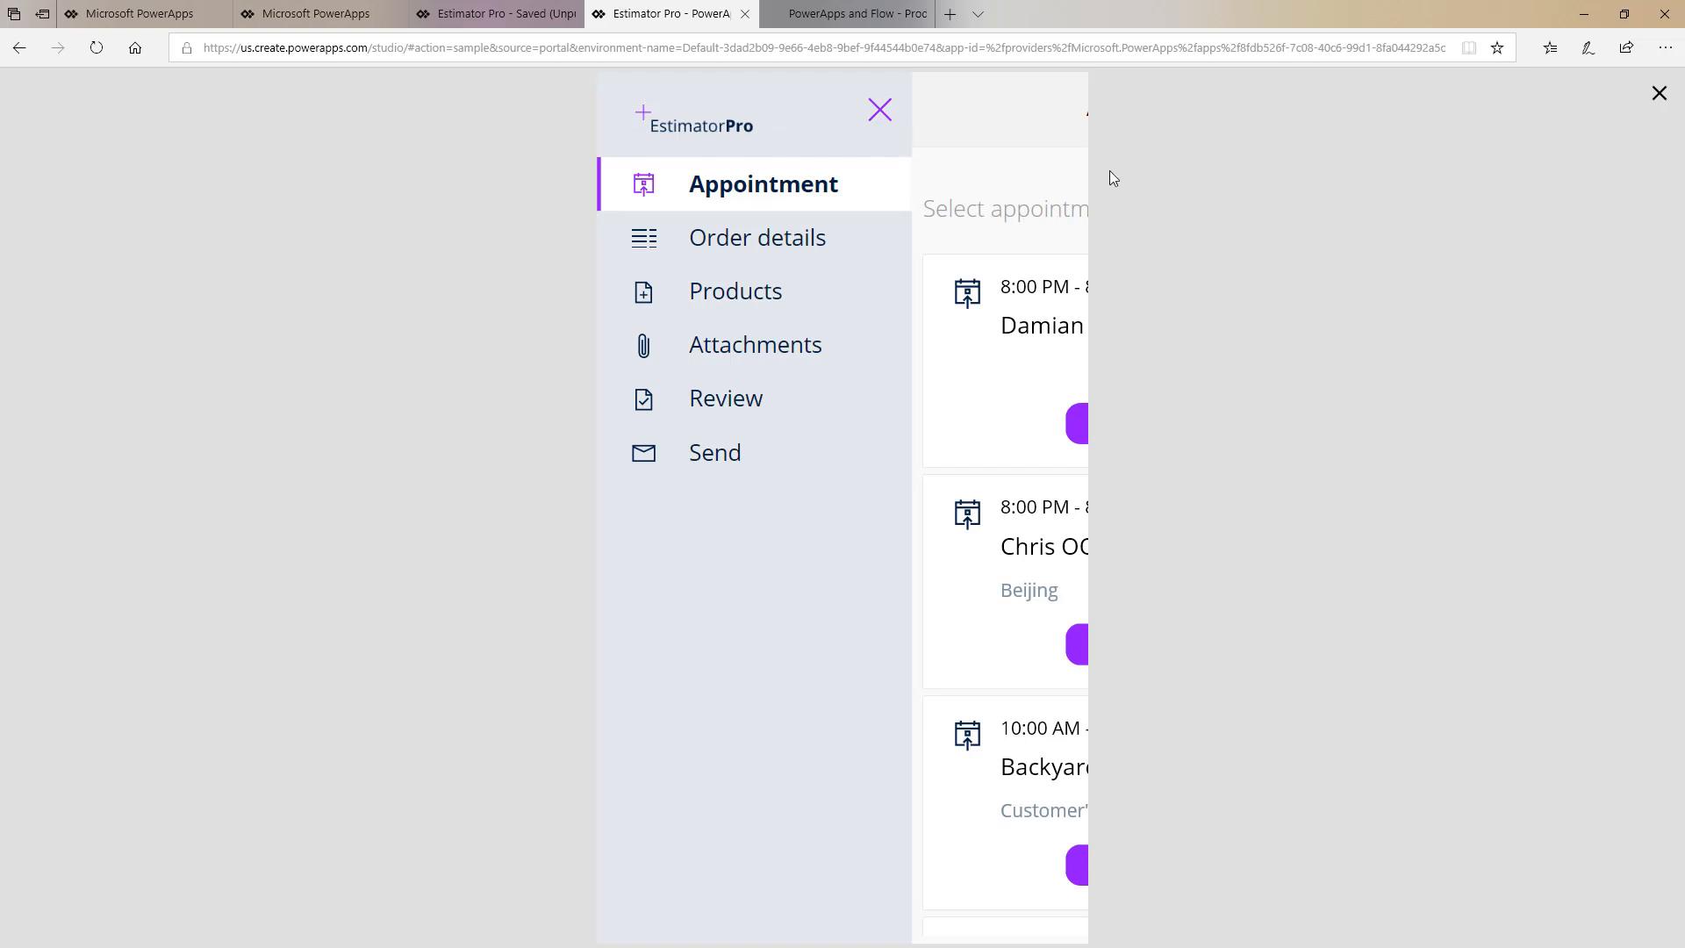
{"action": "left_click", "coordinate": [879, 114]}
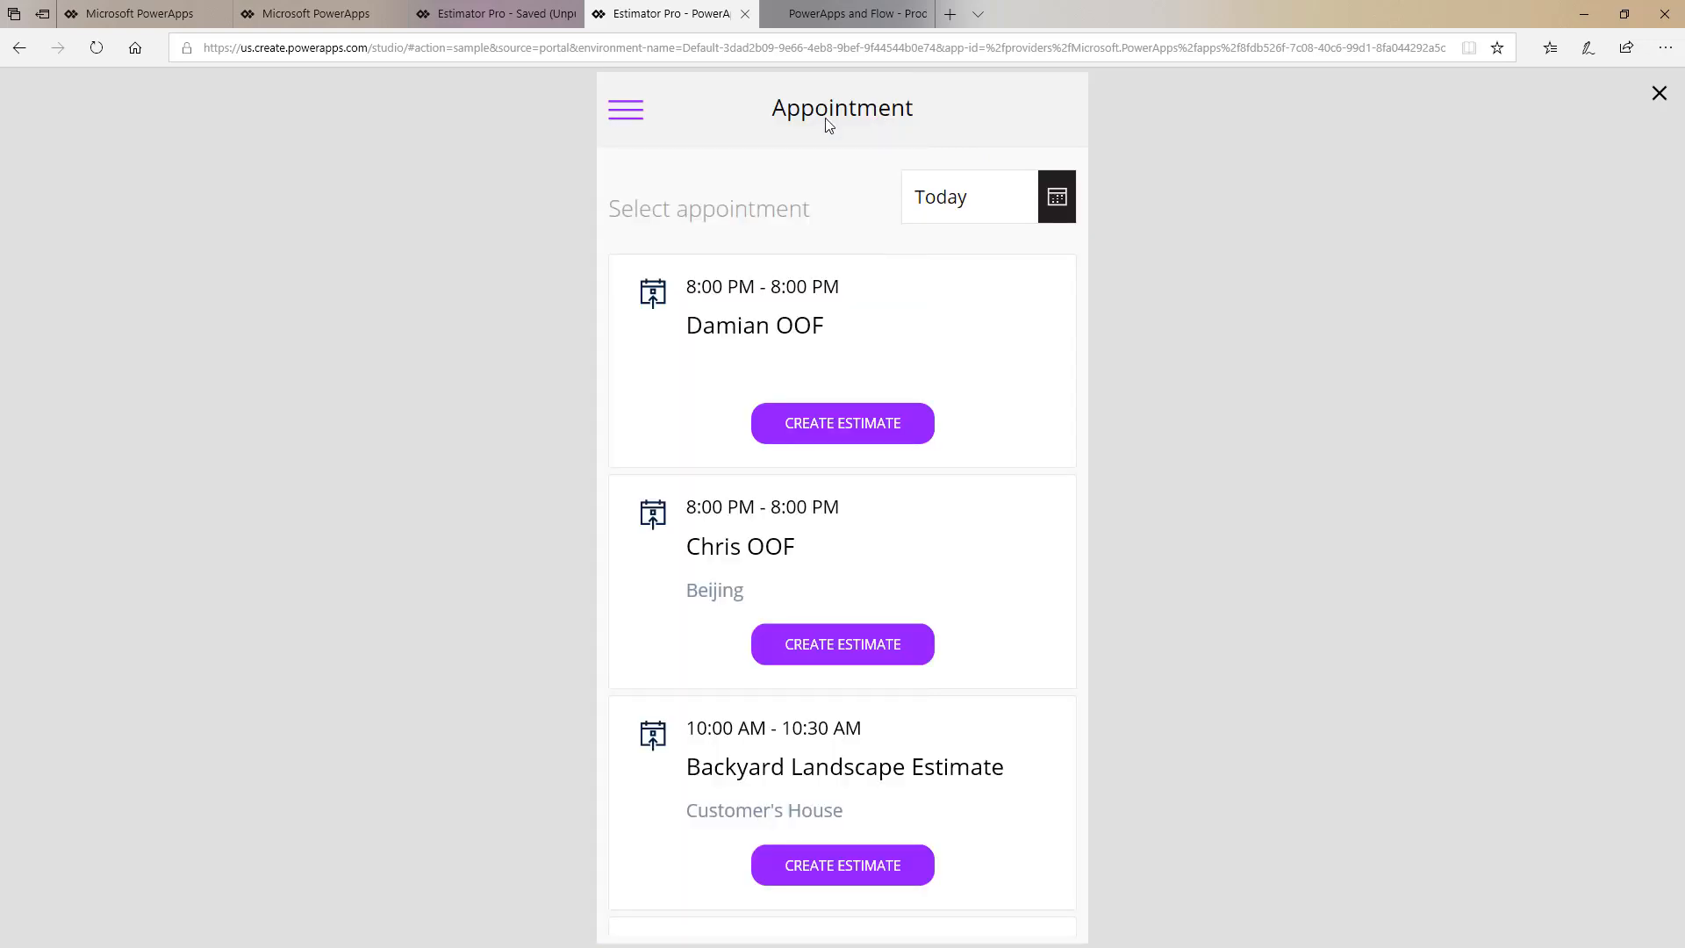
{"action": "left_click", "coordinate": [628, 110]}
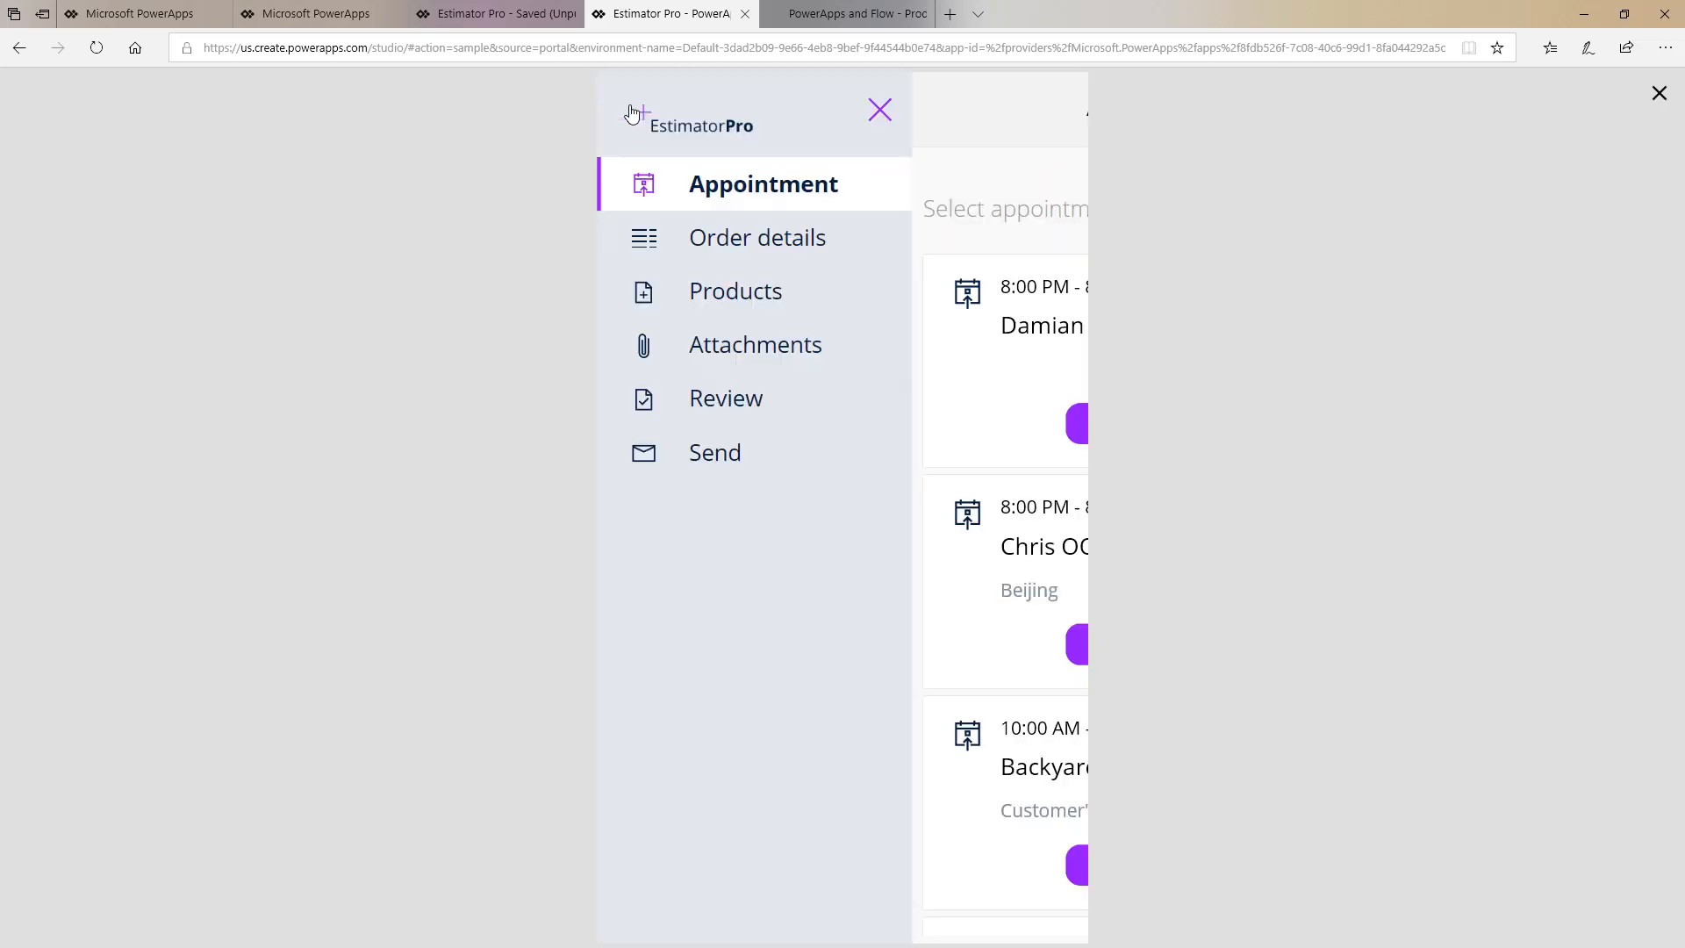
{"action": "left_click", "coordinate": [880, 114]}
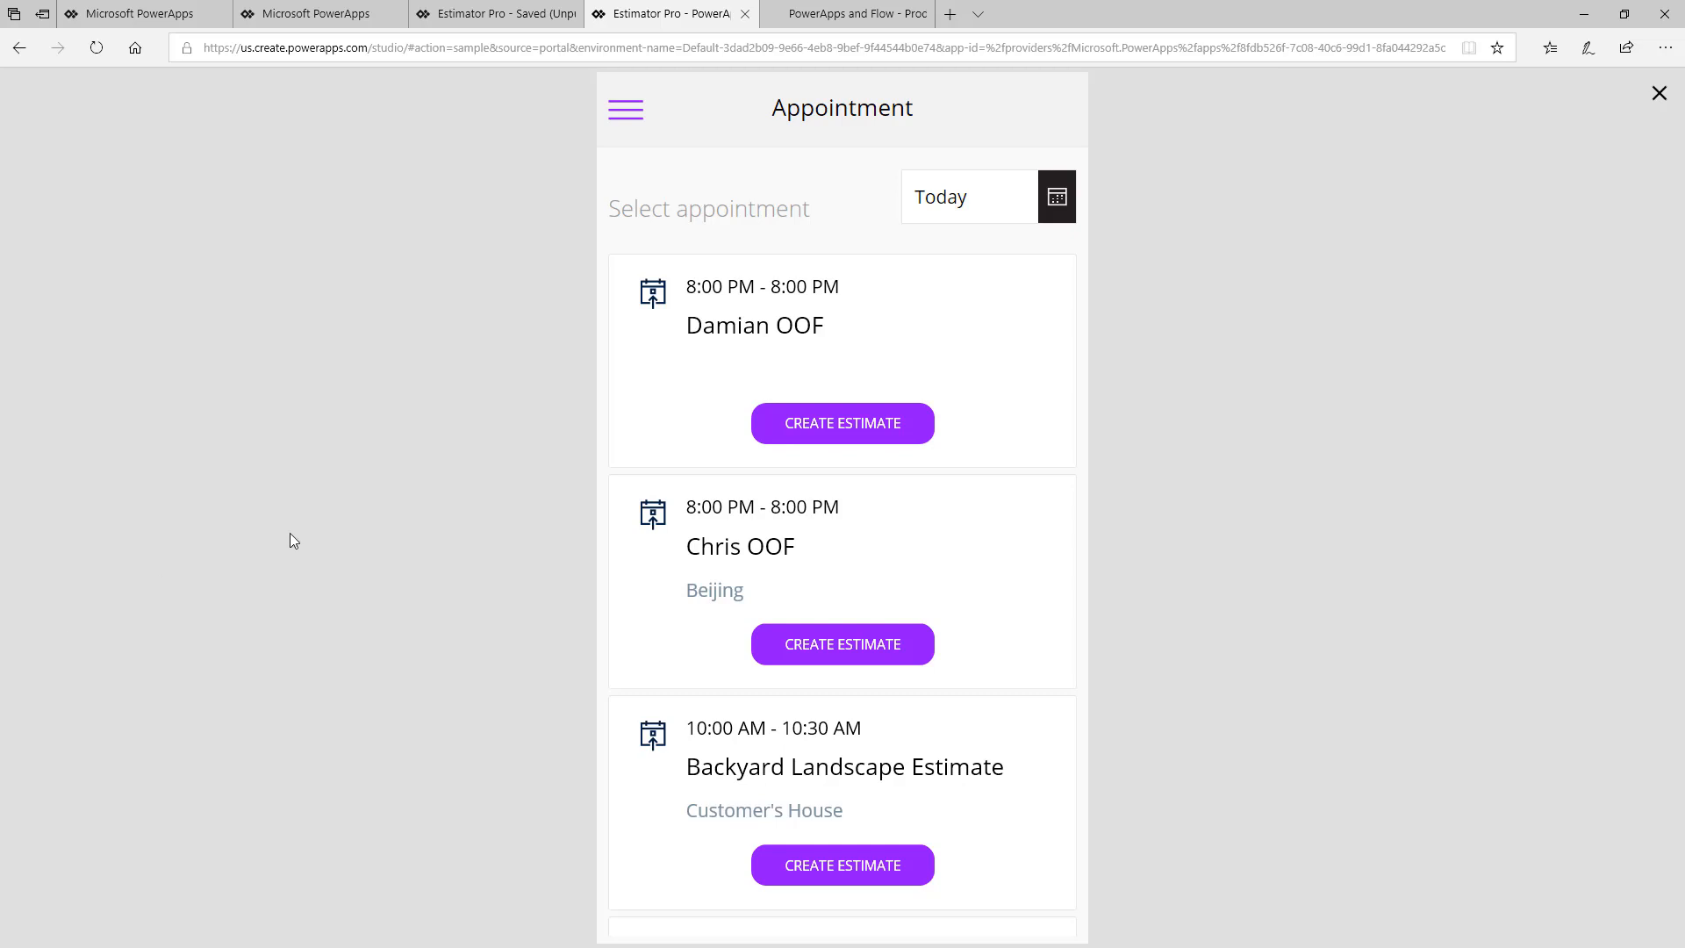
{"action": "left_click", "coordinate": [1659, 94]}
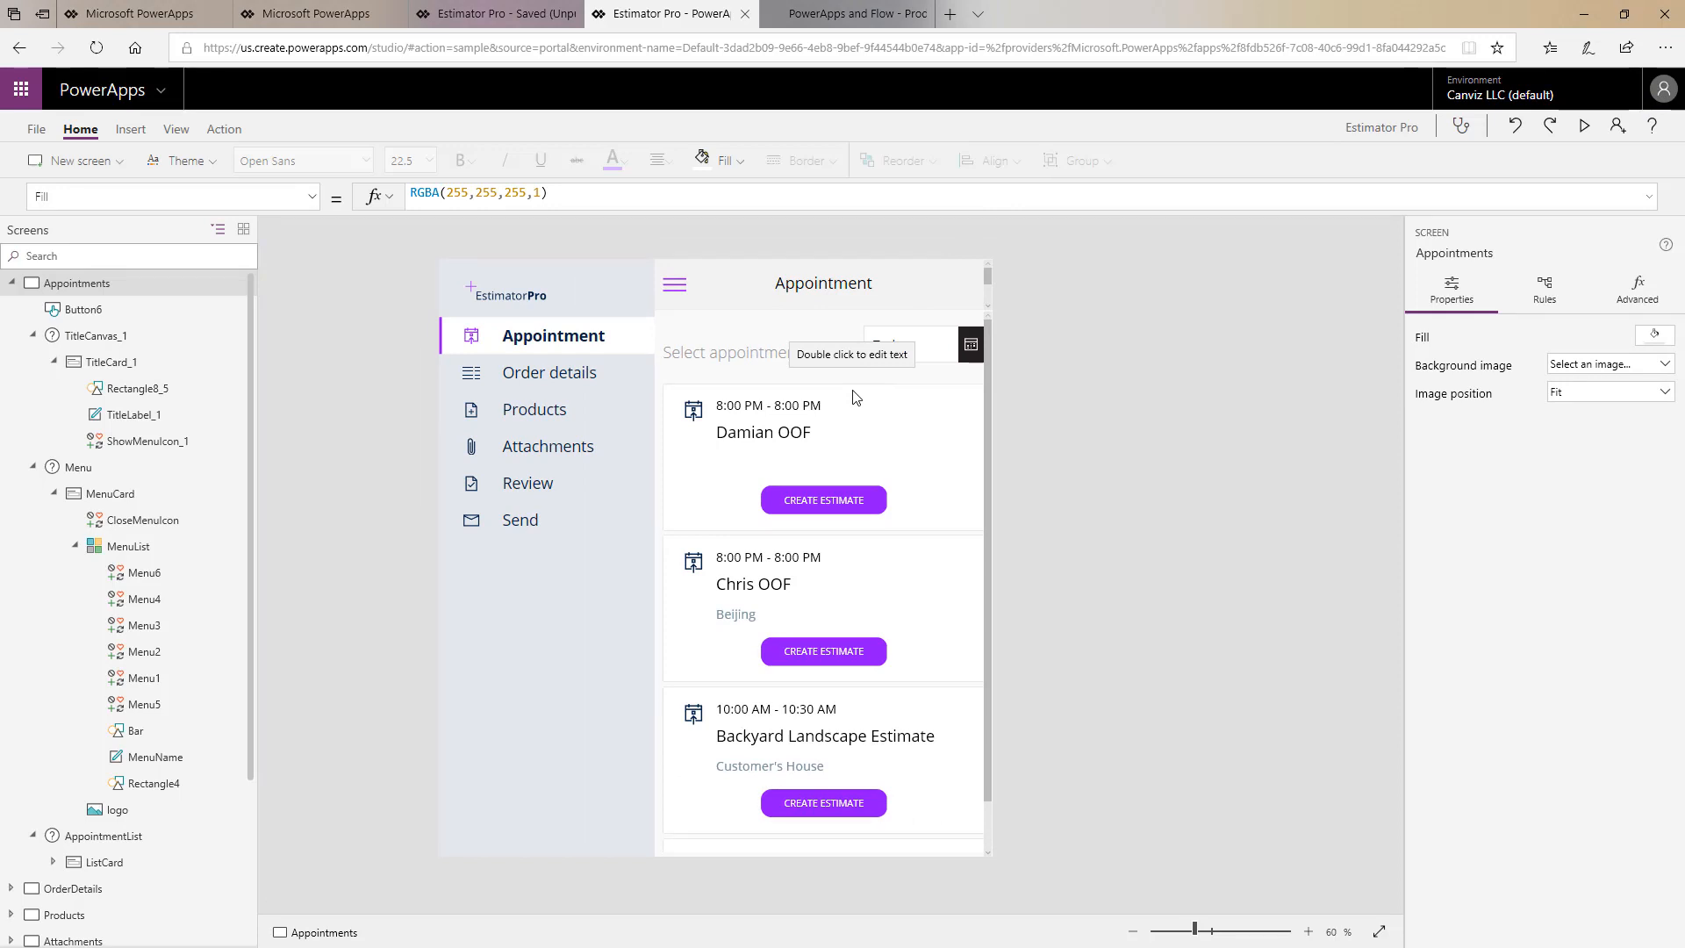
Inspect the OnSelect formula of the hamburger icon ShowMenuIcon_1, checking both the variable and the value of its Set function.
{"action": "left_click", "coordinate": [676, 291]}
{"action": "left_click", "coordinate": [675, 288]}
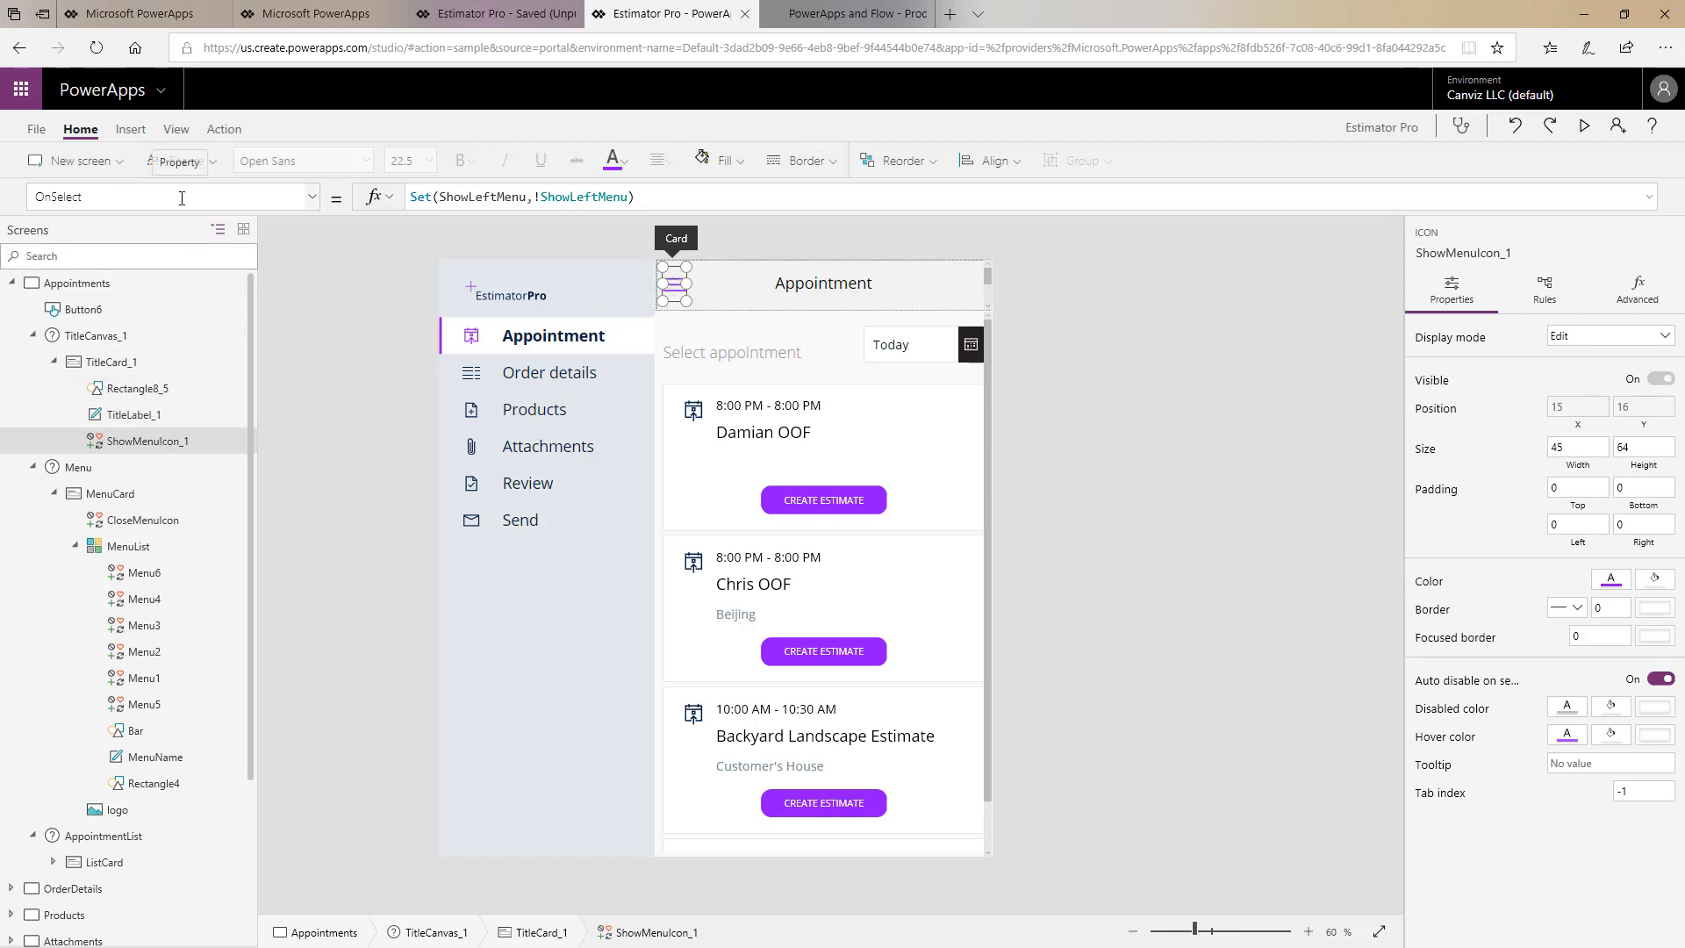
{"action": "double_click", "coordinate": [465, 197]}
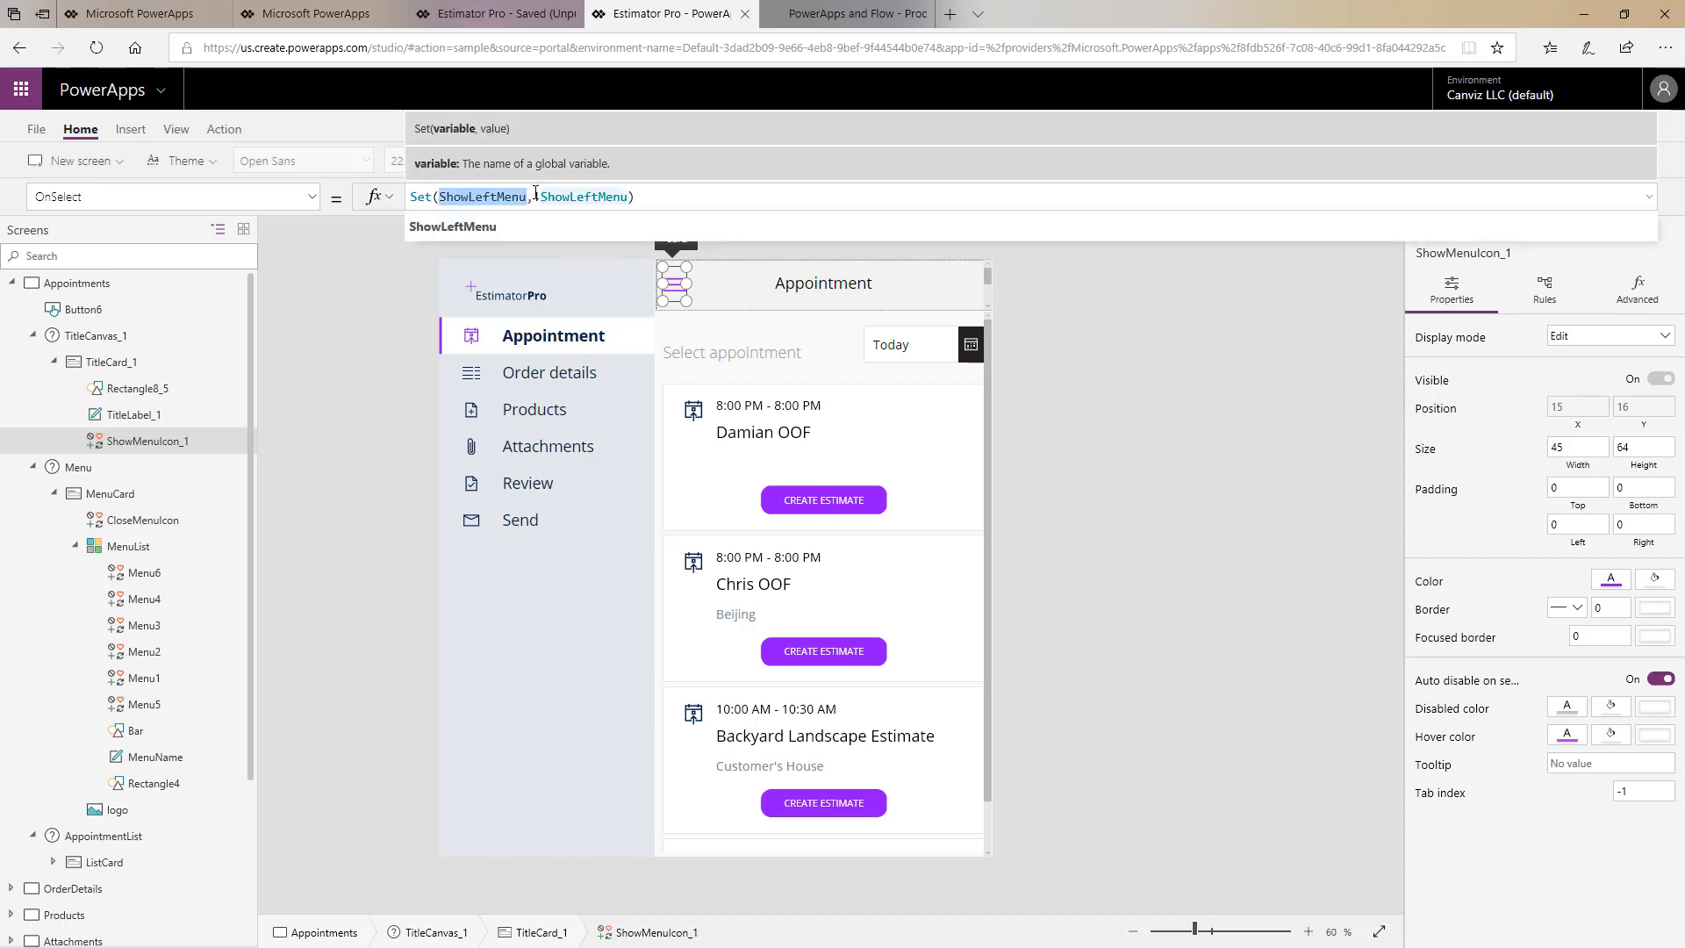
{"action": "left_click_drag", "start_coordinate": [533, 194], "coordinate": [627, 194]}
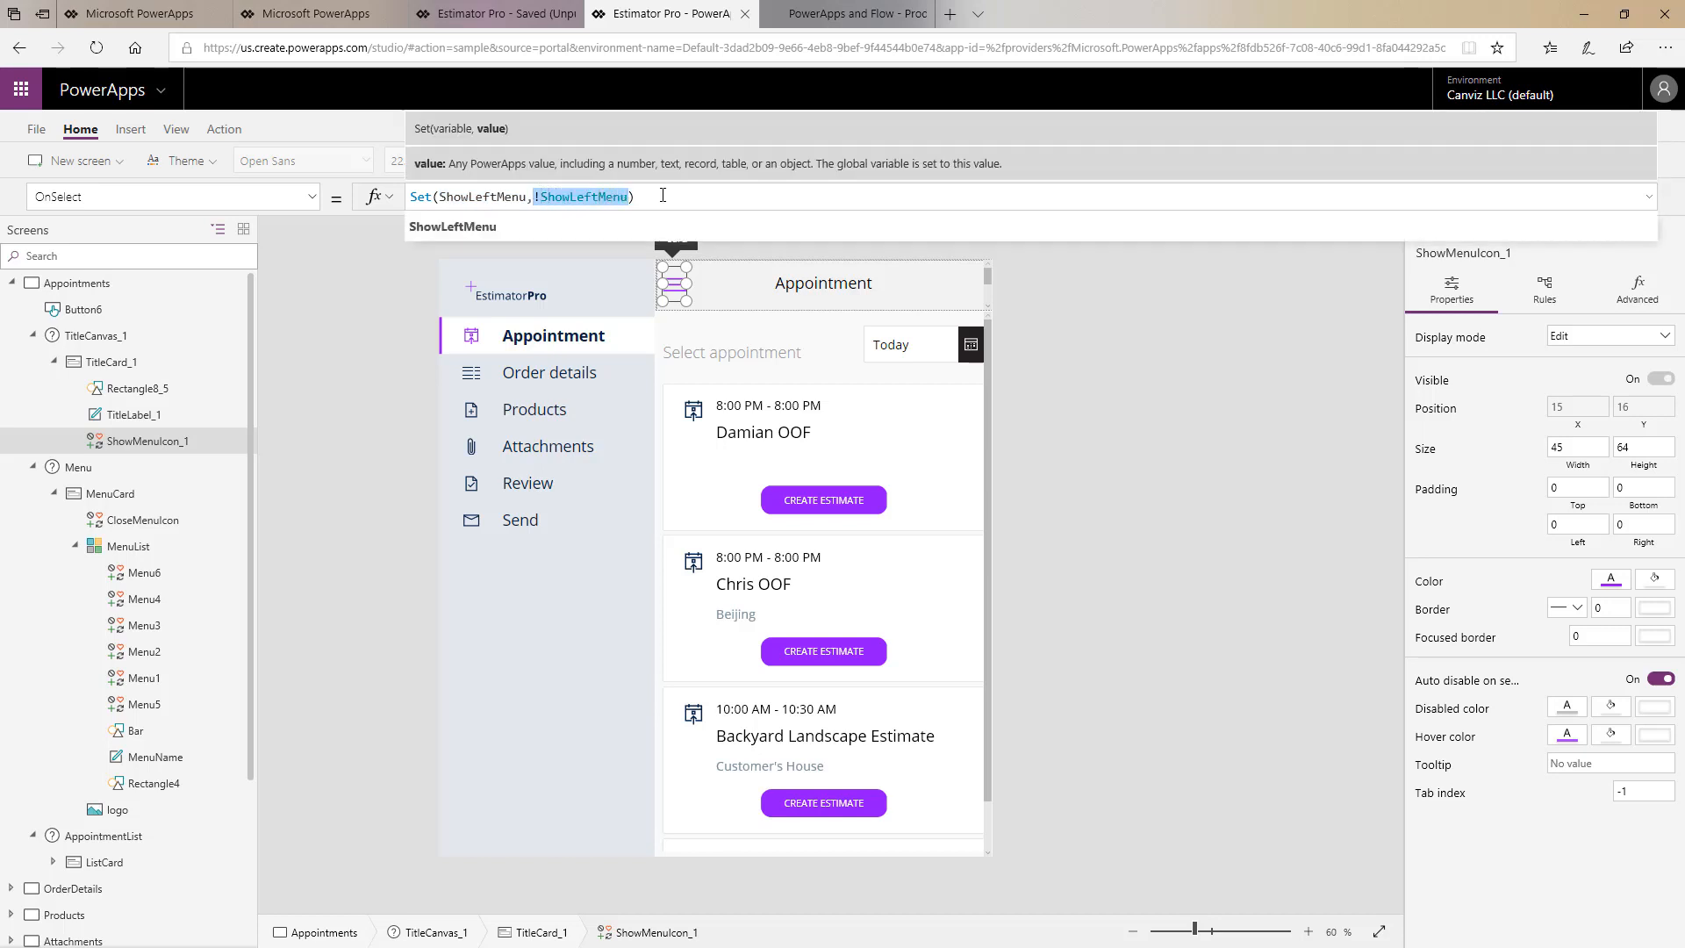
{"action": "left_click", "coordinate": [662, 195]}
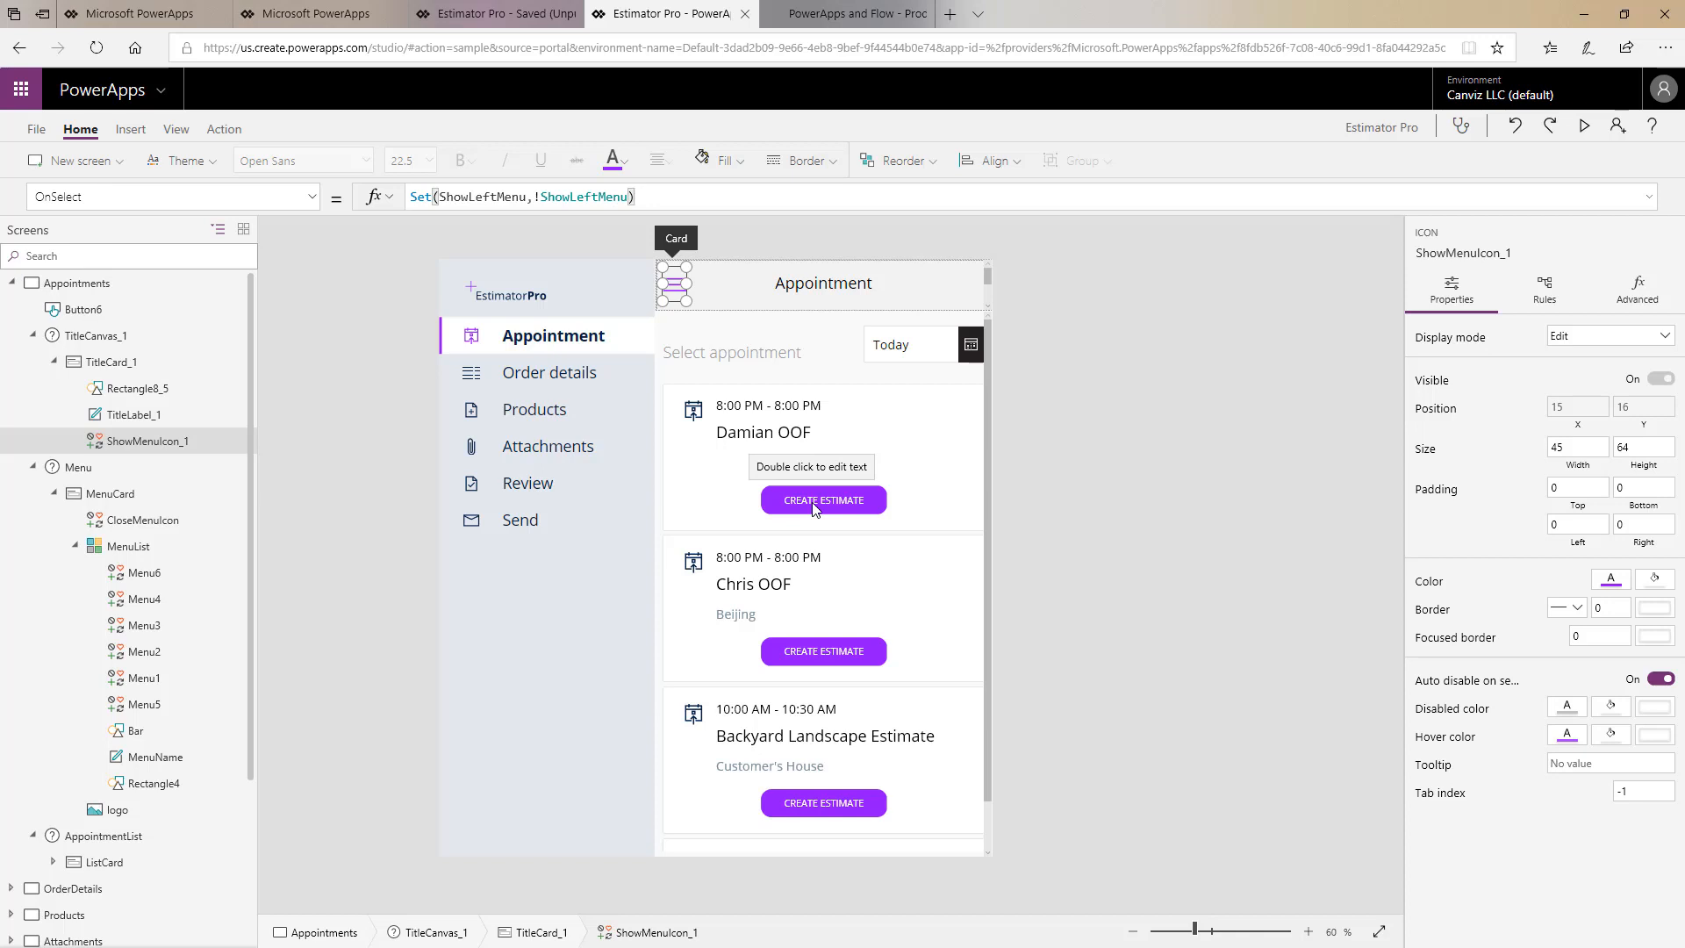
Inspect the X formula of the Menu fluid grid, checking the true and else values of its If function.
{"action": "left_click", "coordinate": [68, 471]}
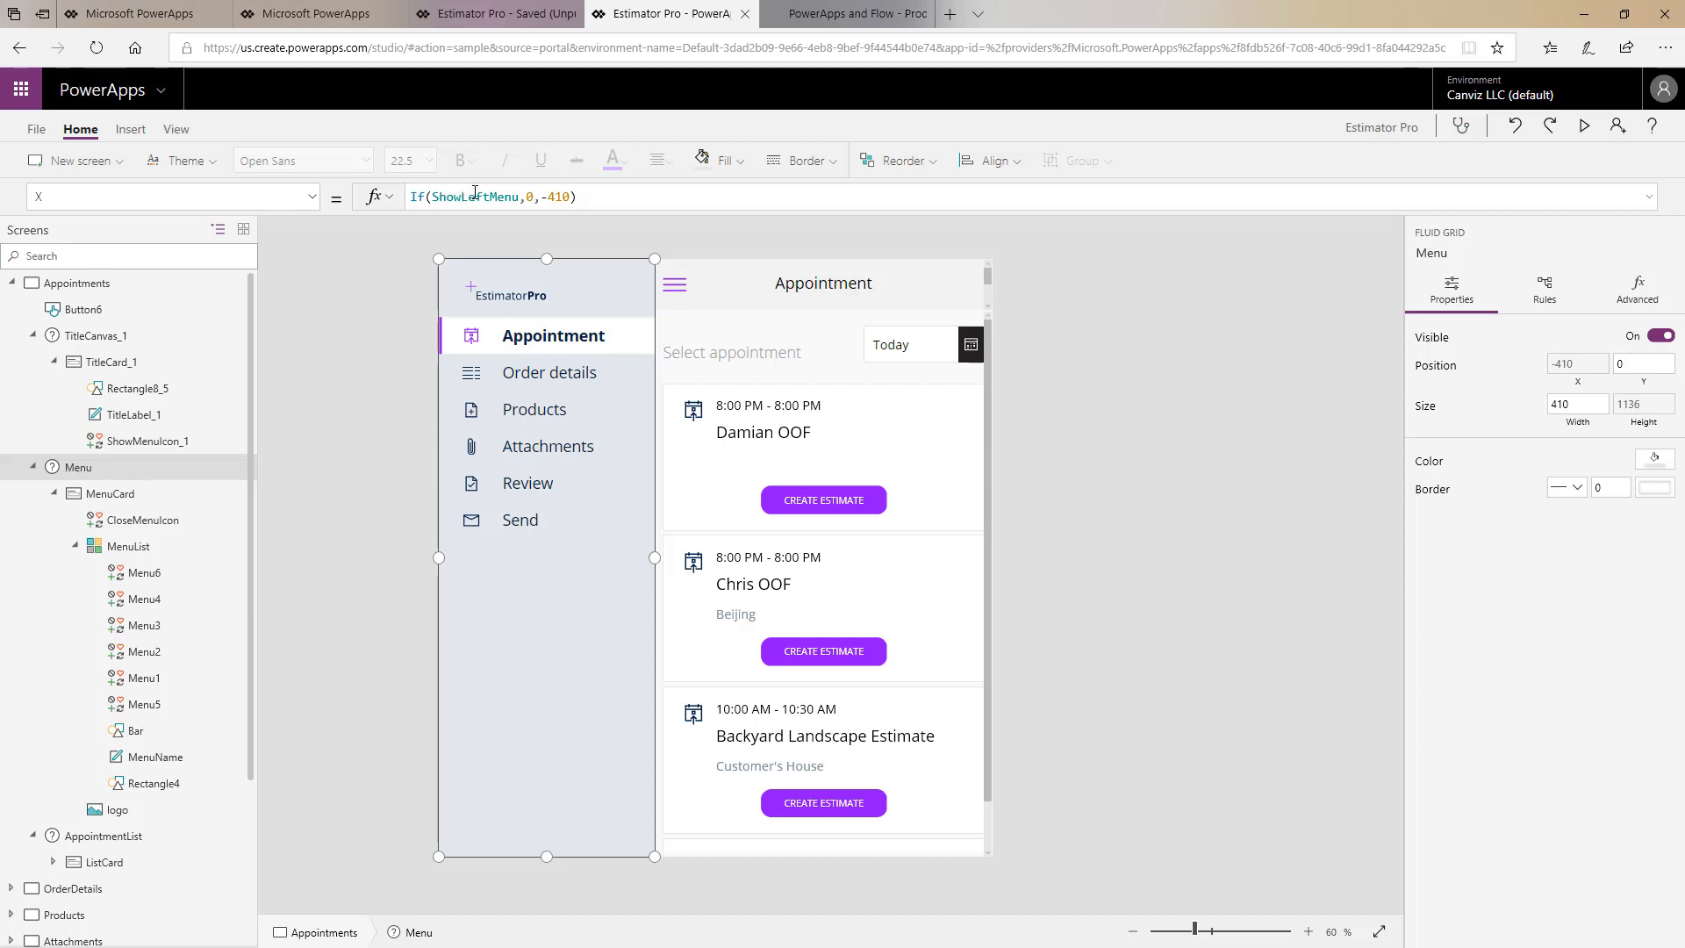
{"action": "double_click", "coordinate": [526, 196]}
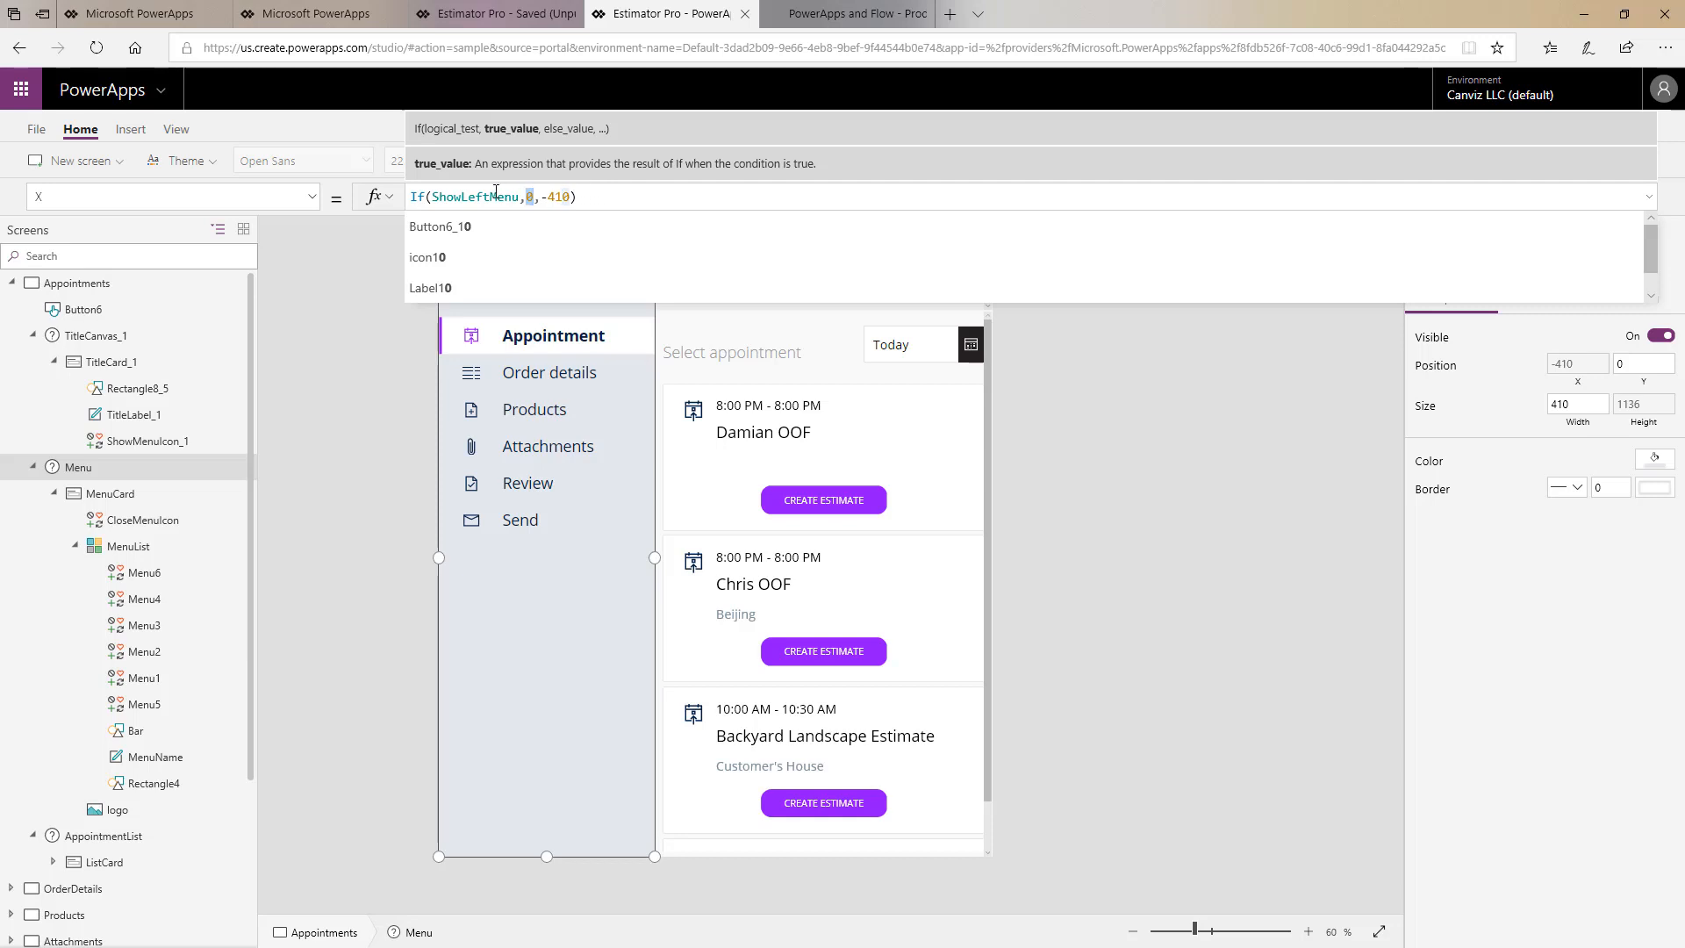
{"action": "left_click_drag", "start_coordinate": [542, 196], "coordinate": [572, 197]}
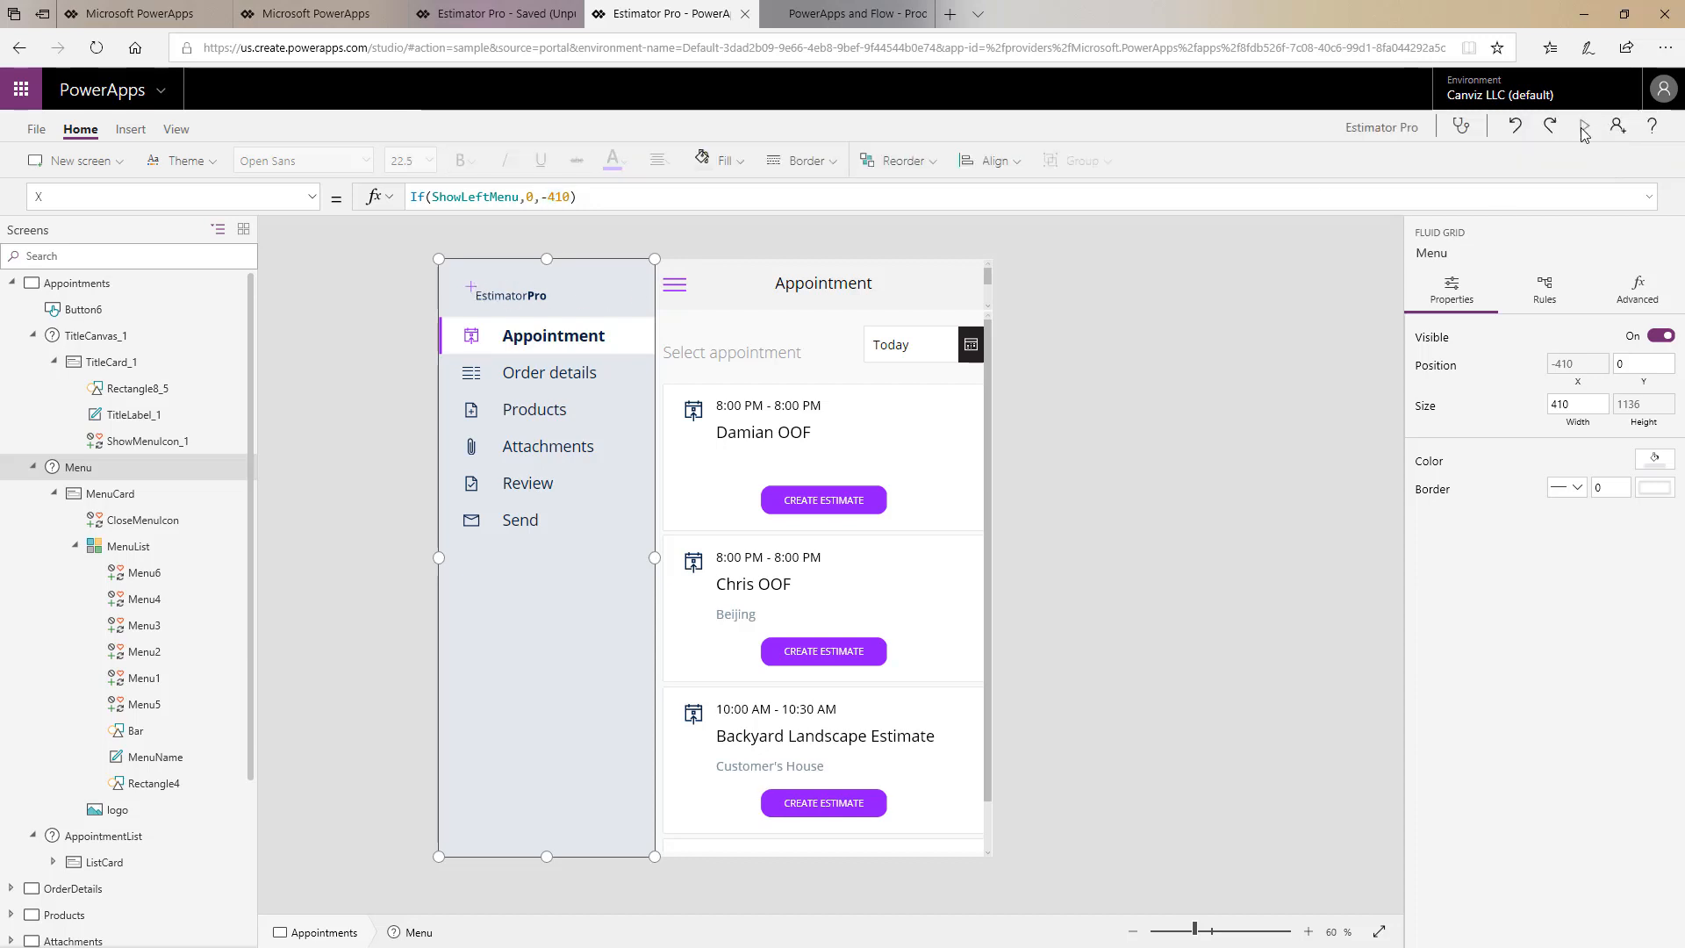
Run the app preview, open the slide-out menu and close it again, and return to the editor.
{"action": "left_click", "coordinate": [1584, 133]}
{"action": "left_click", "coordinate": [637, 116]}
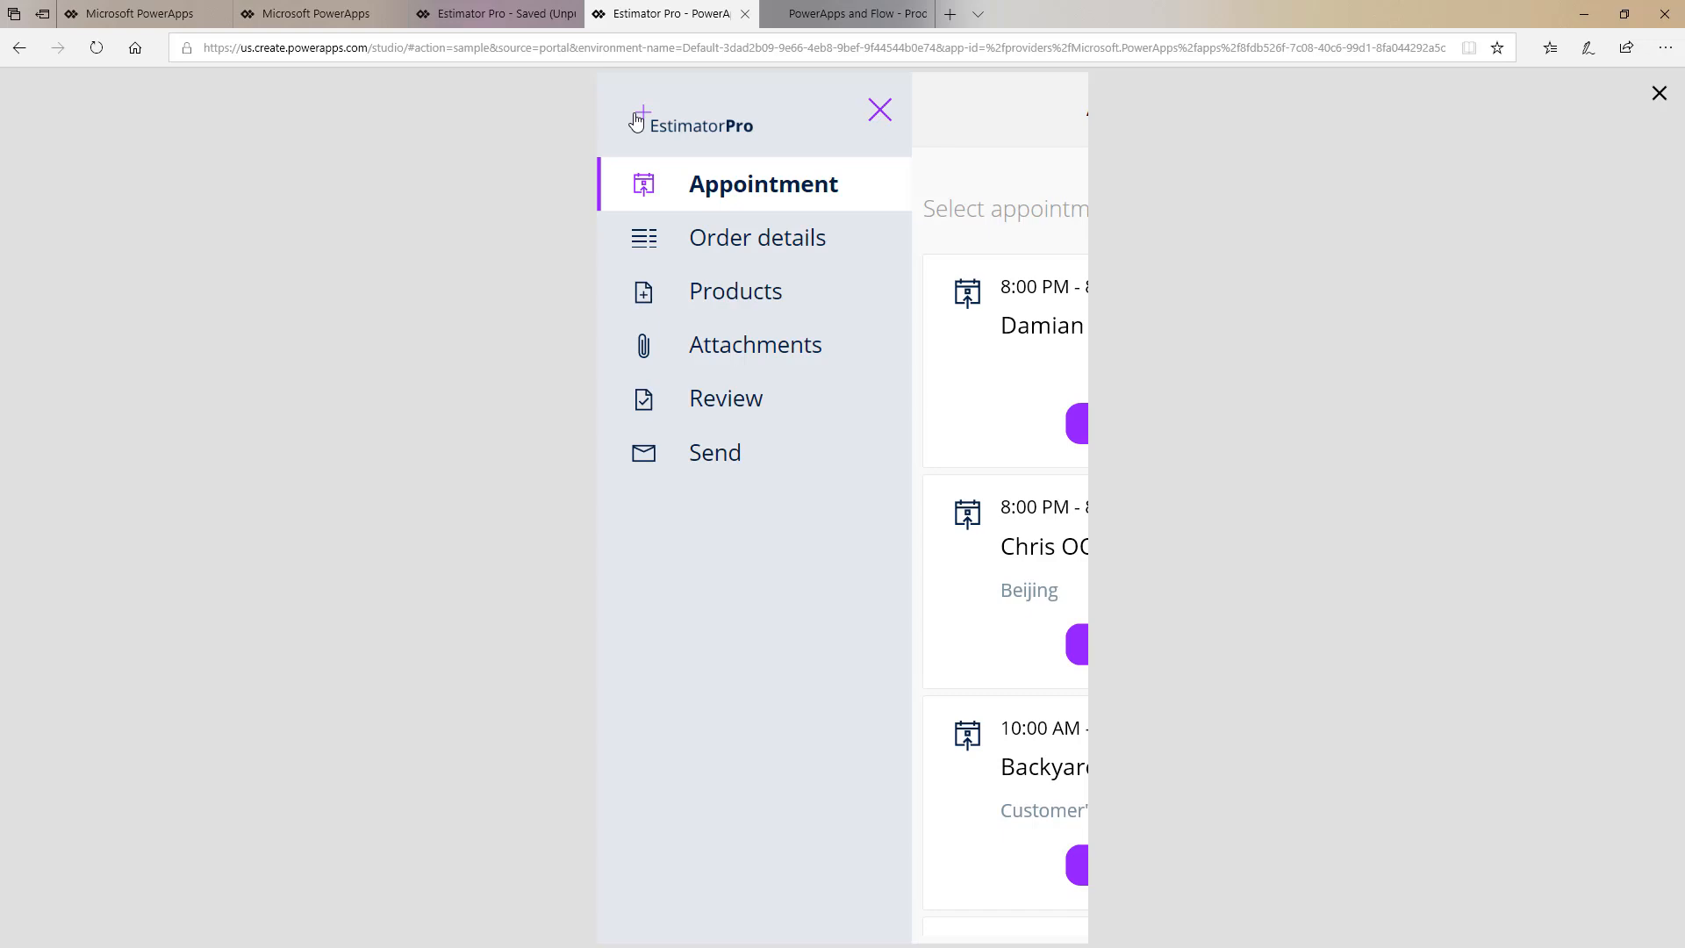
{"action": "left_click", "coordinate": [881, 114]}
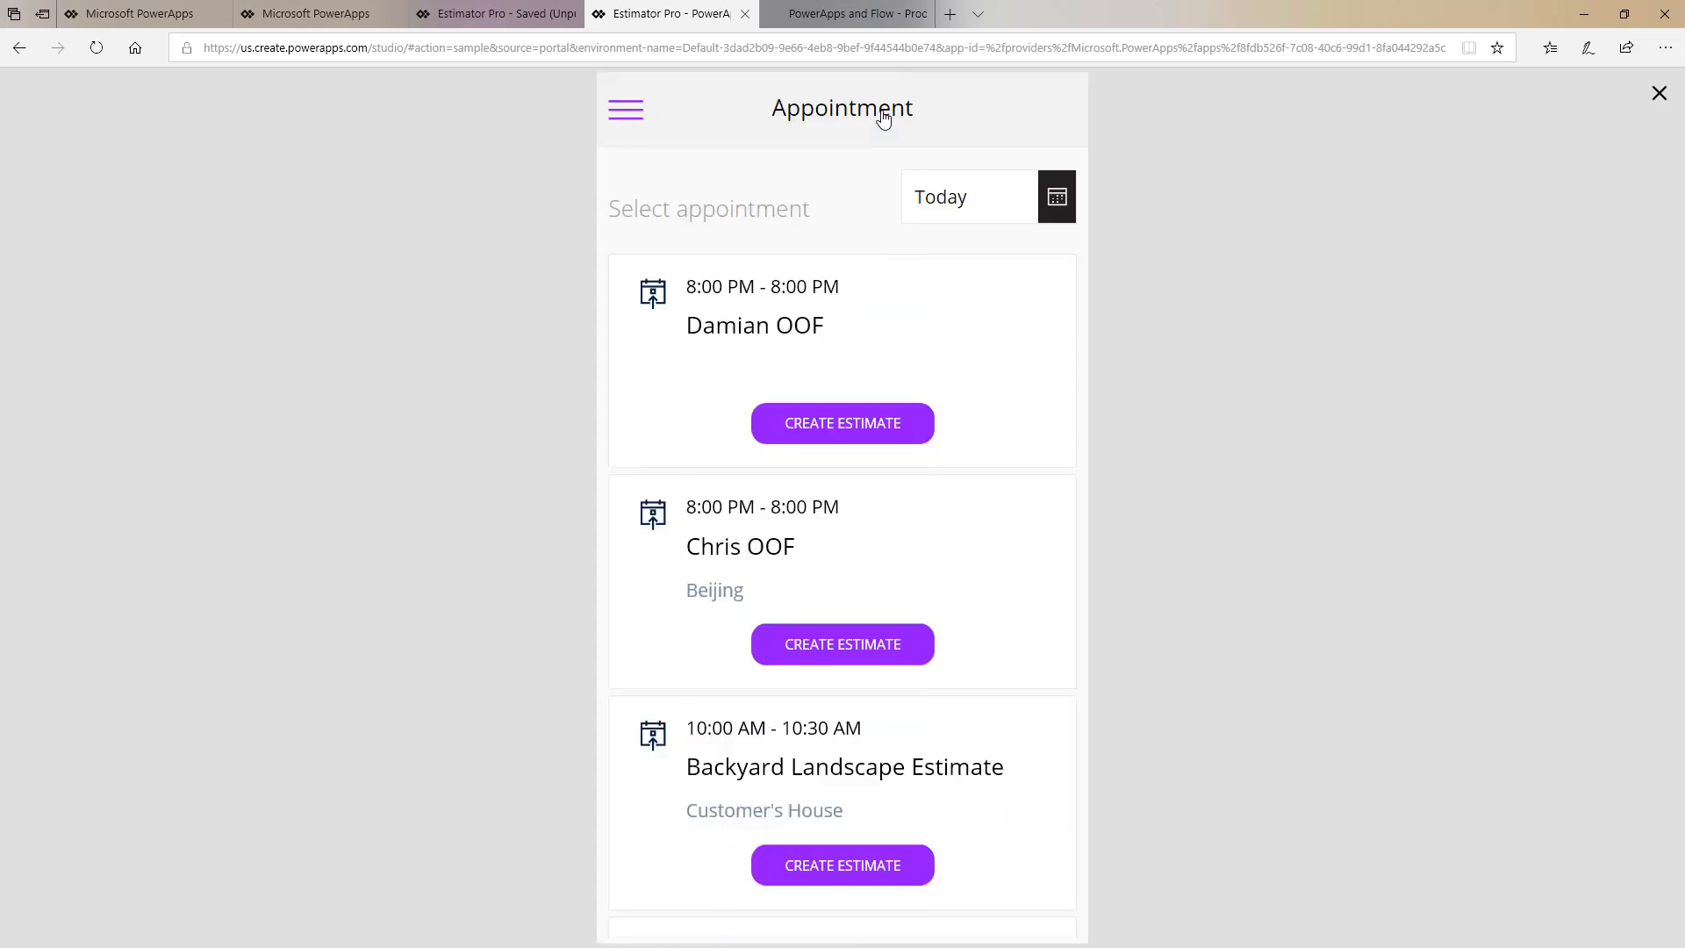
{"action": "left_click", "coordinate": [1659, 94]}
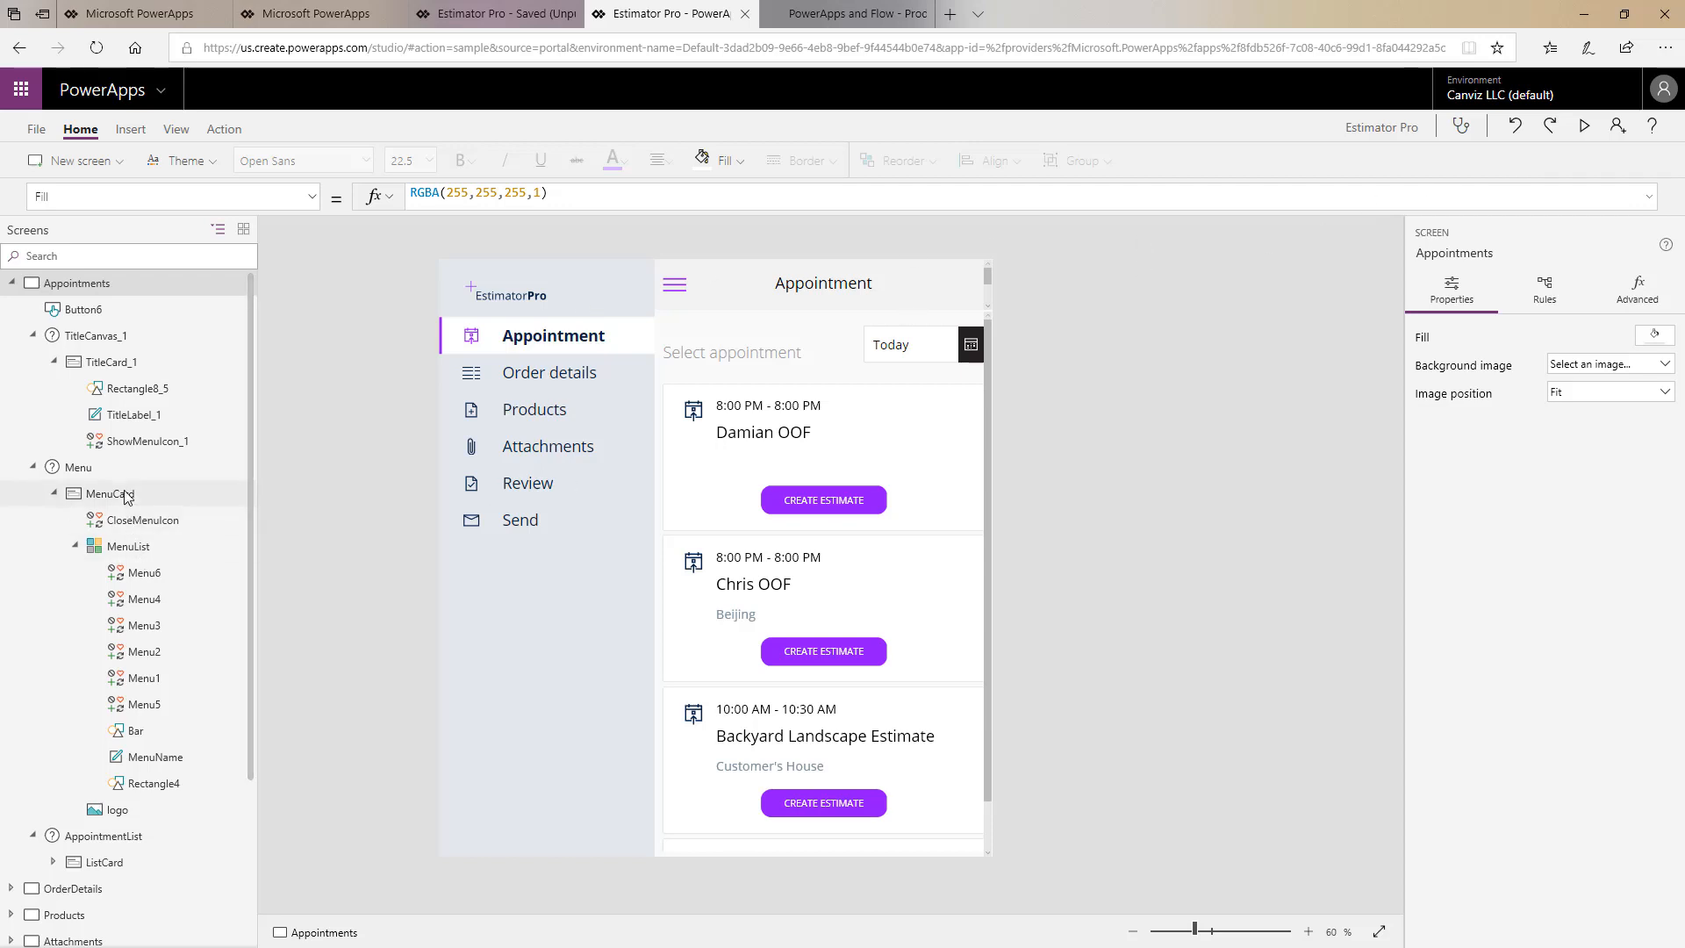
Inspect the OnSelect formula of CloseMenuIcon, checking the variable and the value it sets.
{"action": "left_click", "coordinate": [158, 524]}
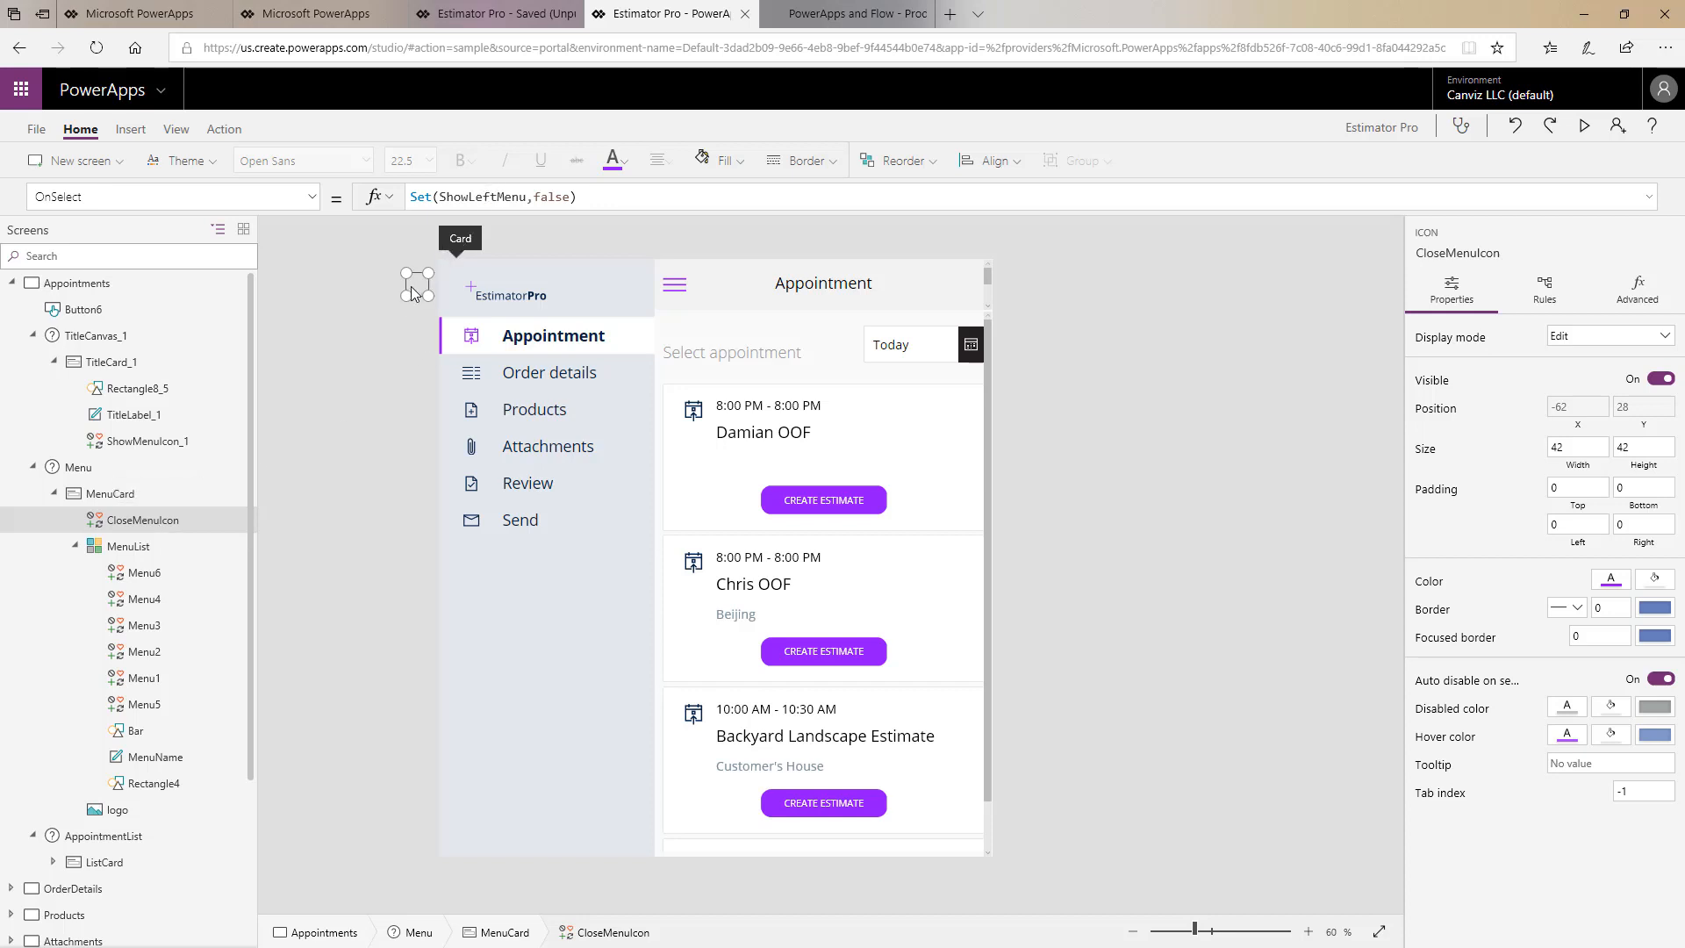
{"action": "double_click", "coordinate": [490, 197]}
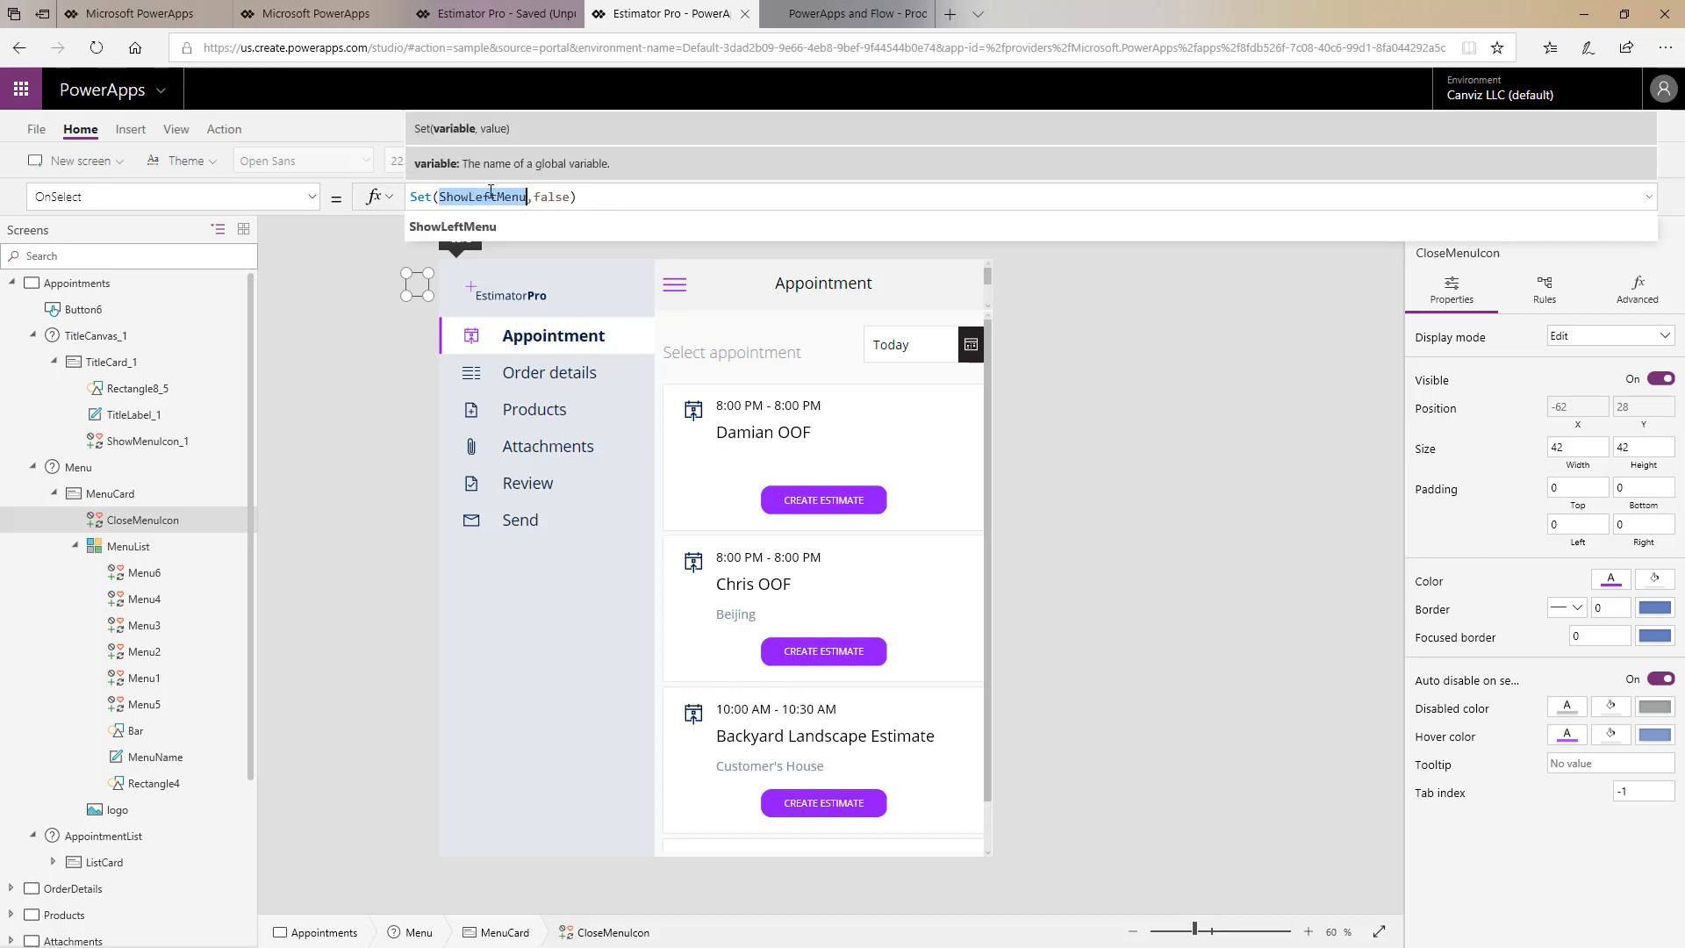
{"action": "double_click", "coordinate": [552, 197]}
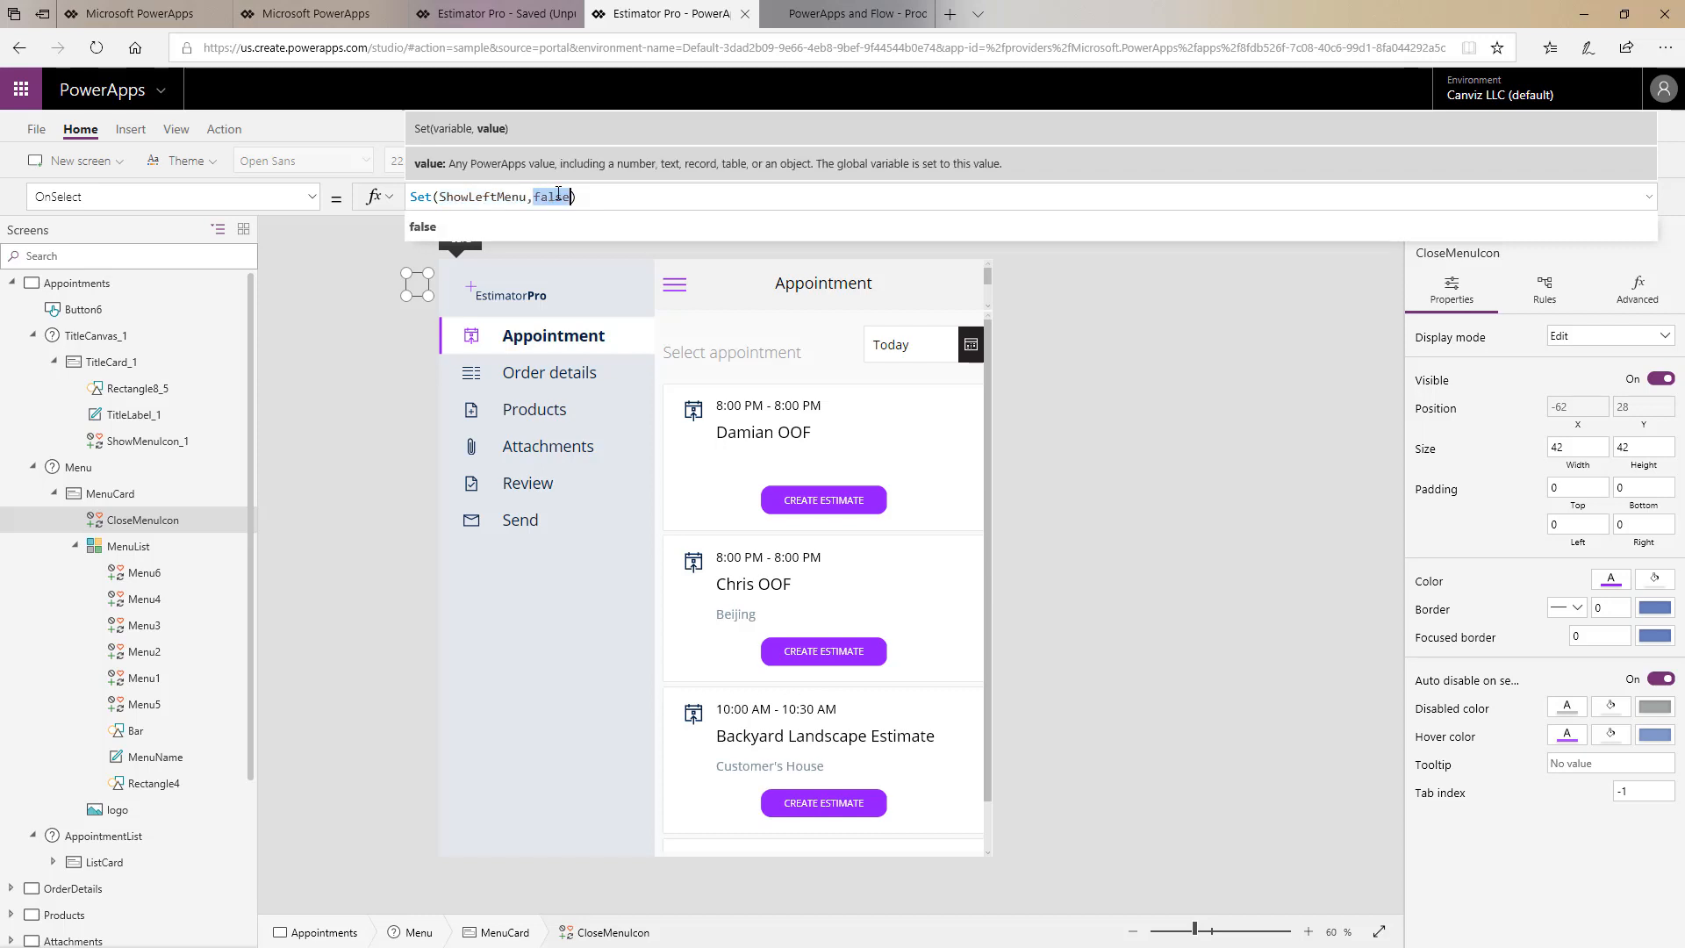
{"action": "left_click", "coordinate": [595, 195]}
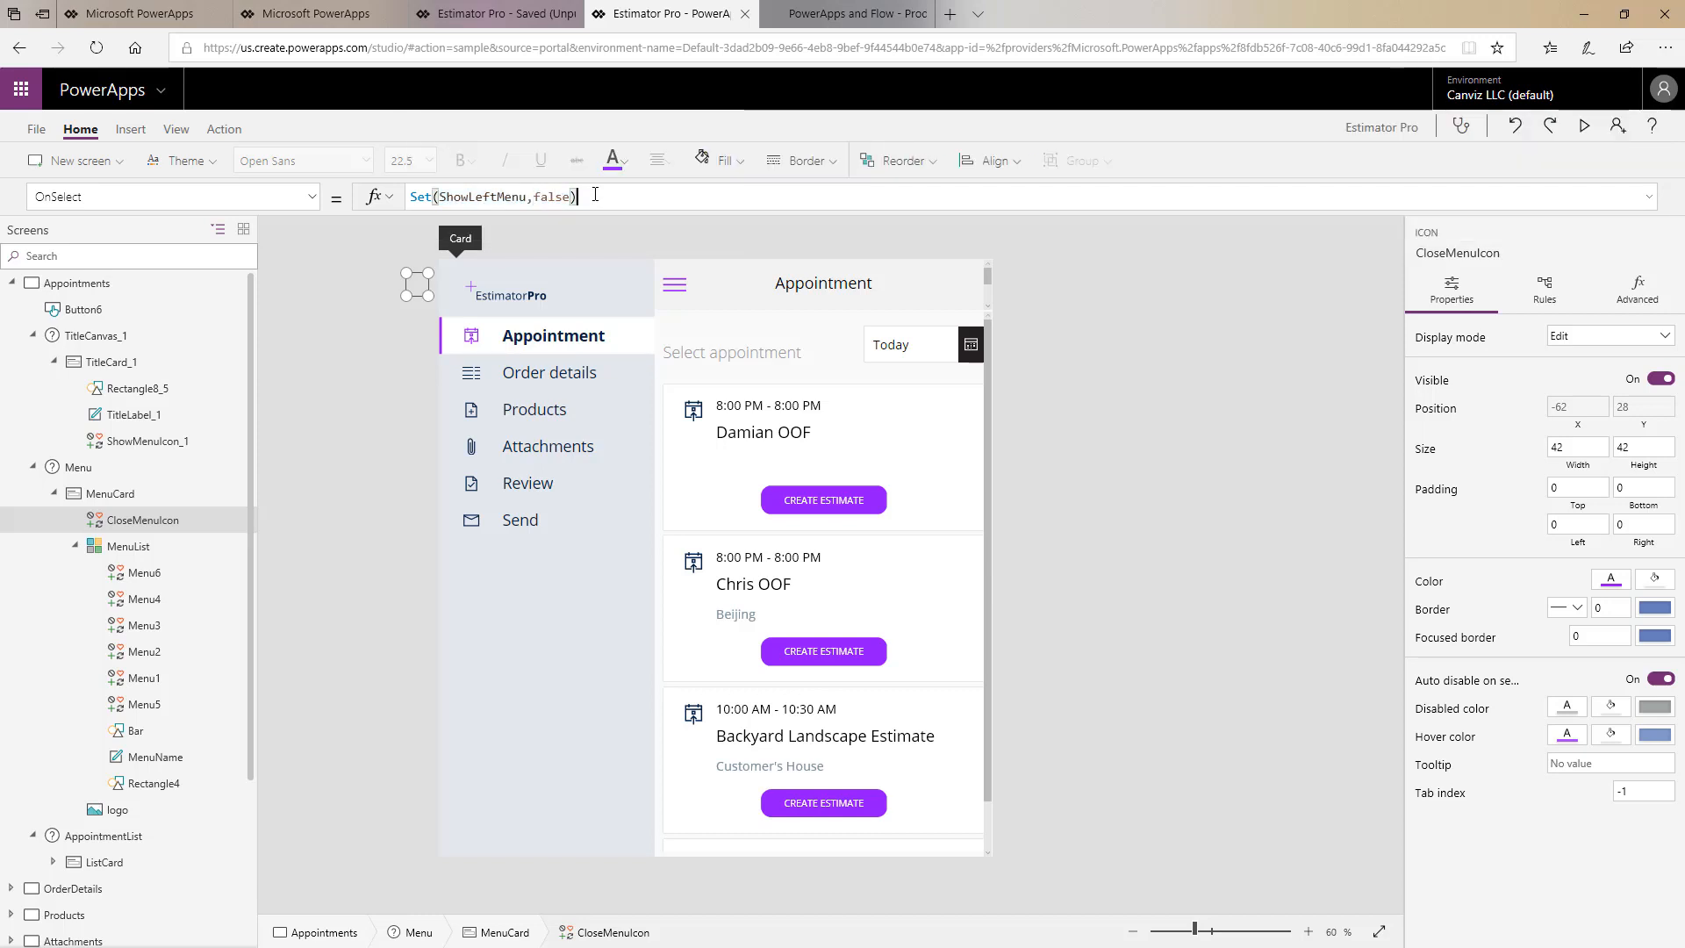
Compare the X formulas of the Menu and AppointmentList fluid grids, checking how each position depends on ShowLeftMenu.
{"action": "left_click", "coordinate": [78, 466]}
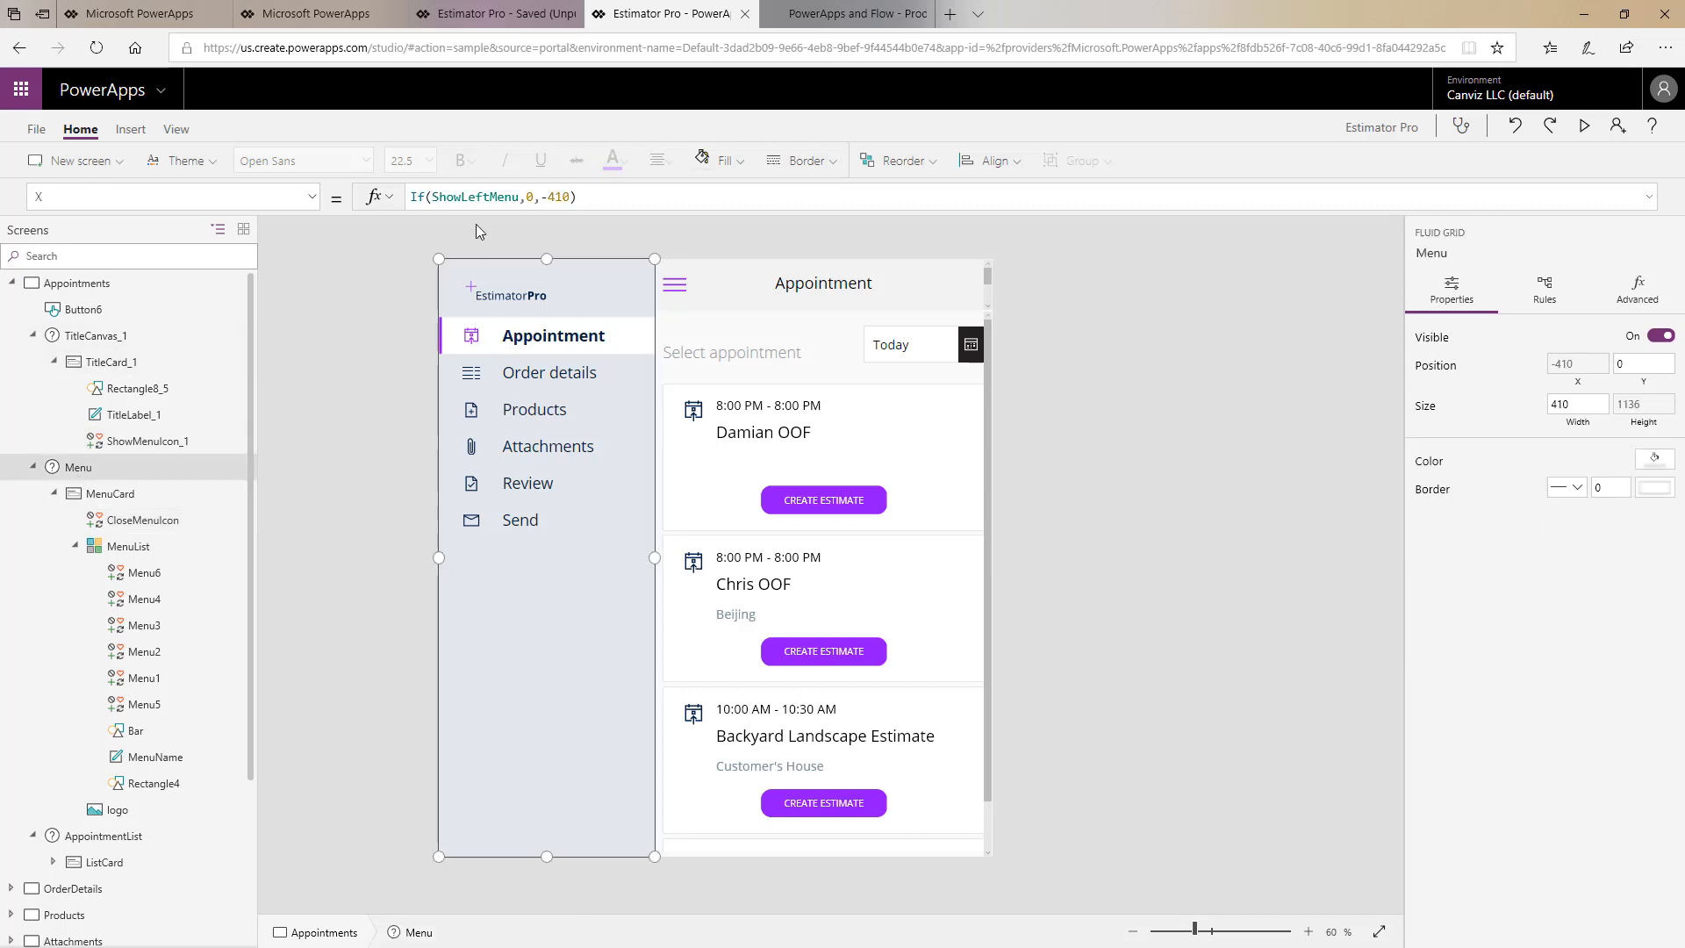
{"action": "left_click_drag", "start_coordinate": [541, 201], "coordinate": [569, 198]}
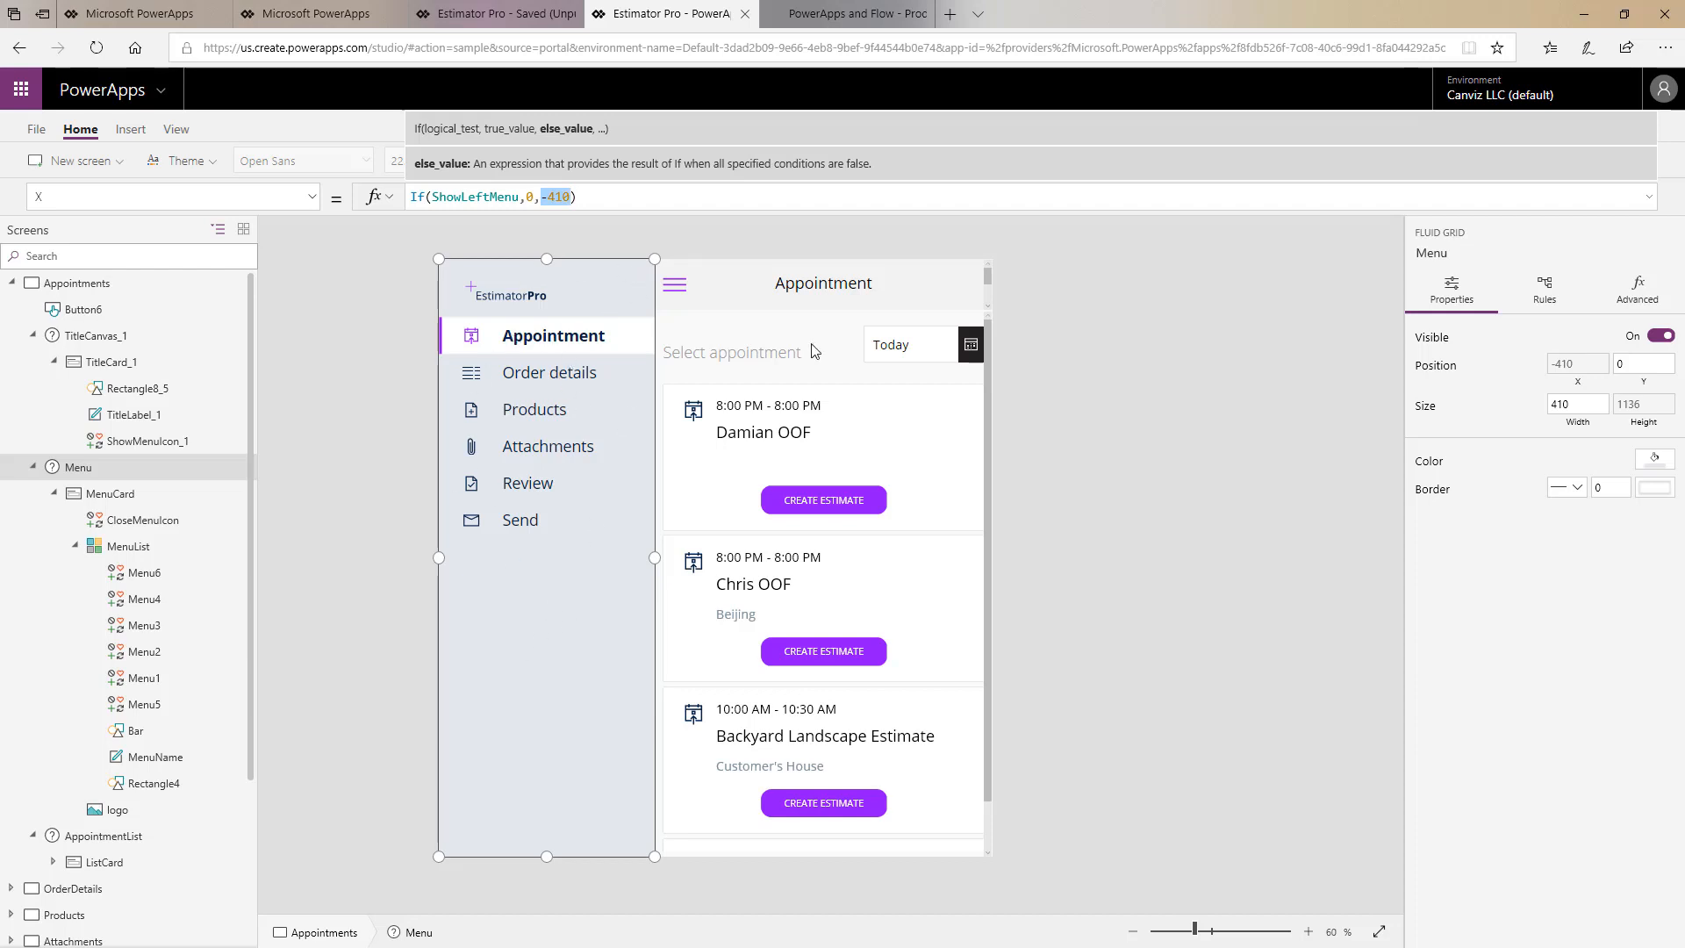
{"action": "left_click", "coordinate": [108, 840]}
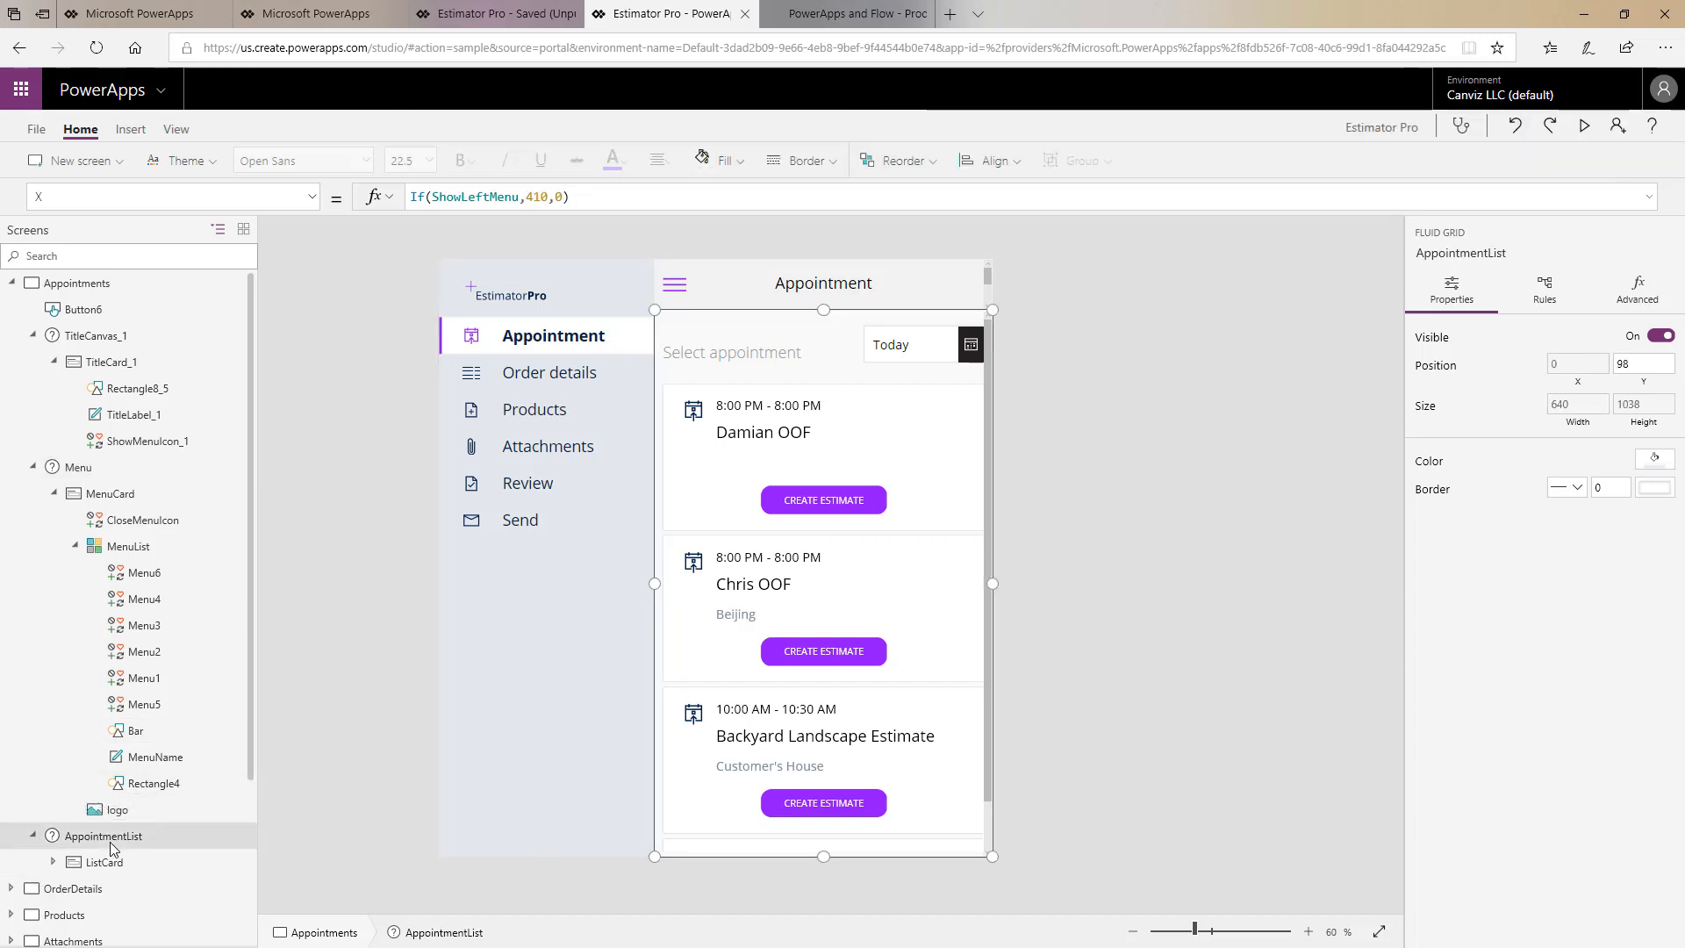
{"action": "double_click", "coordinate": [481, 199]}
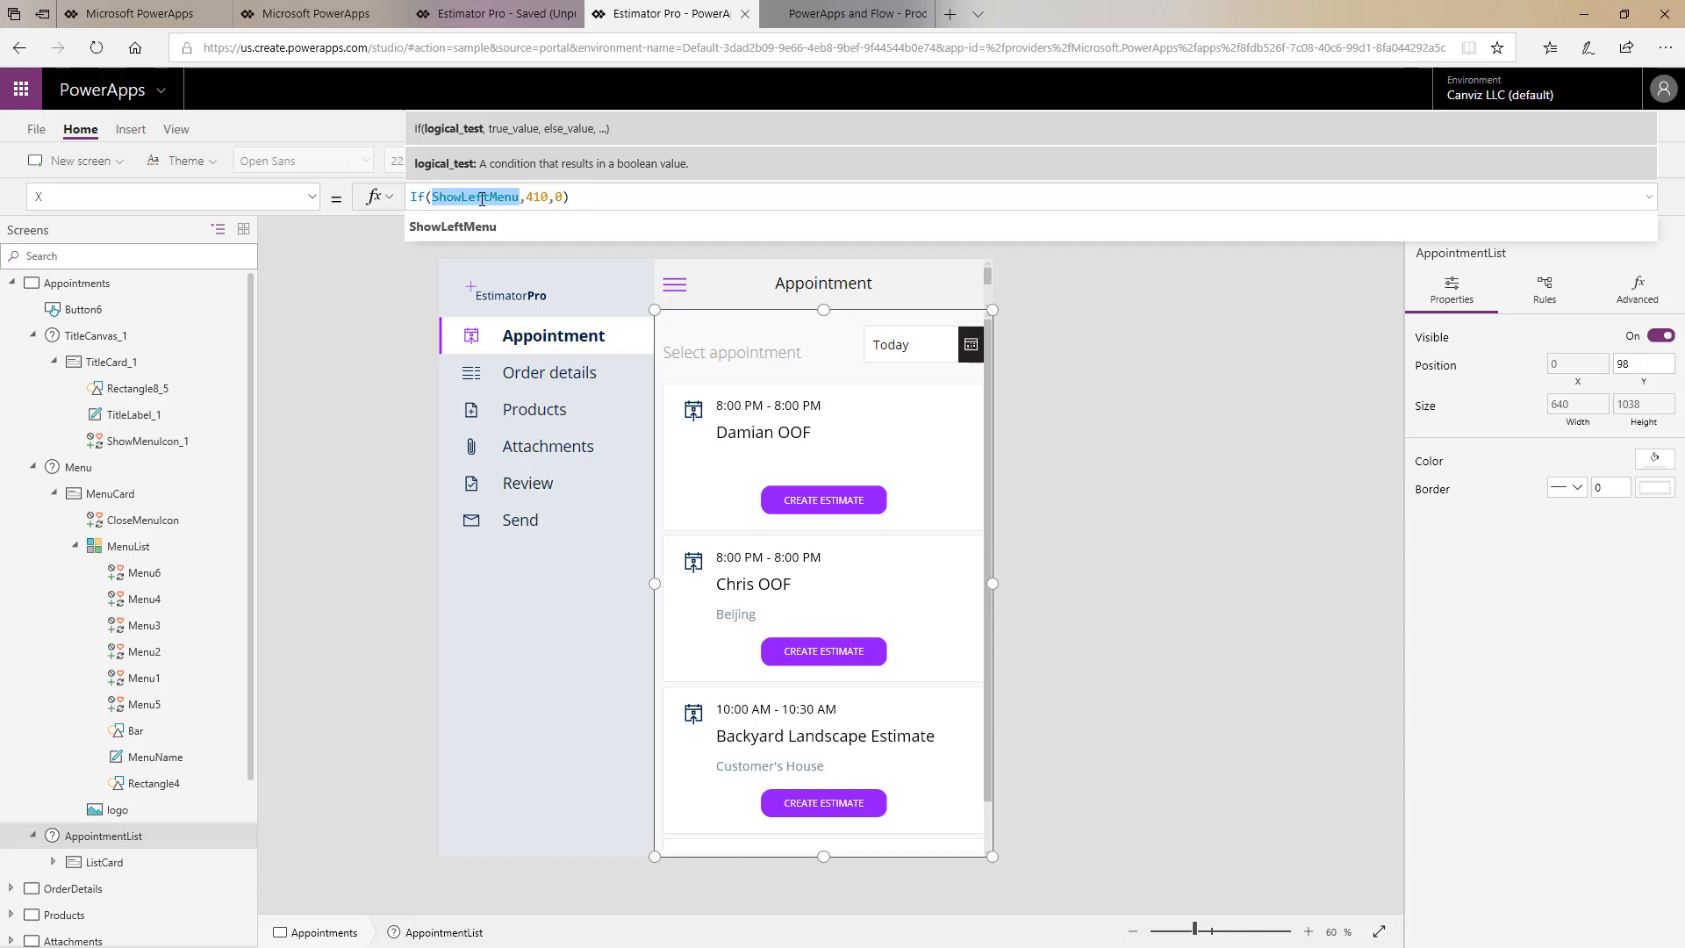
{"action": "double_click", "coordinate": [535, 196]}
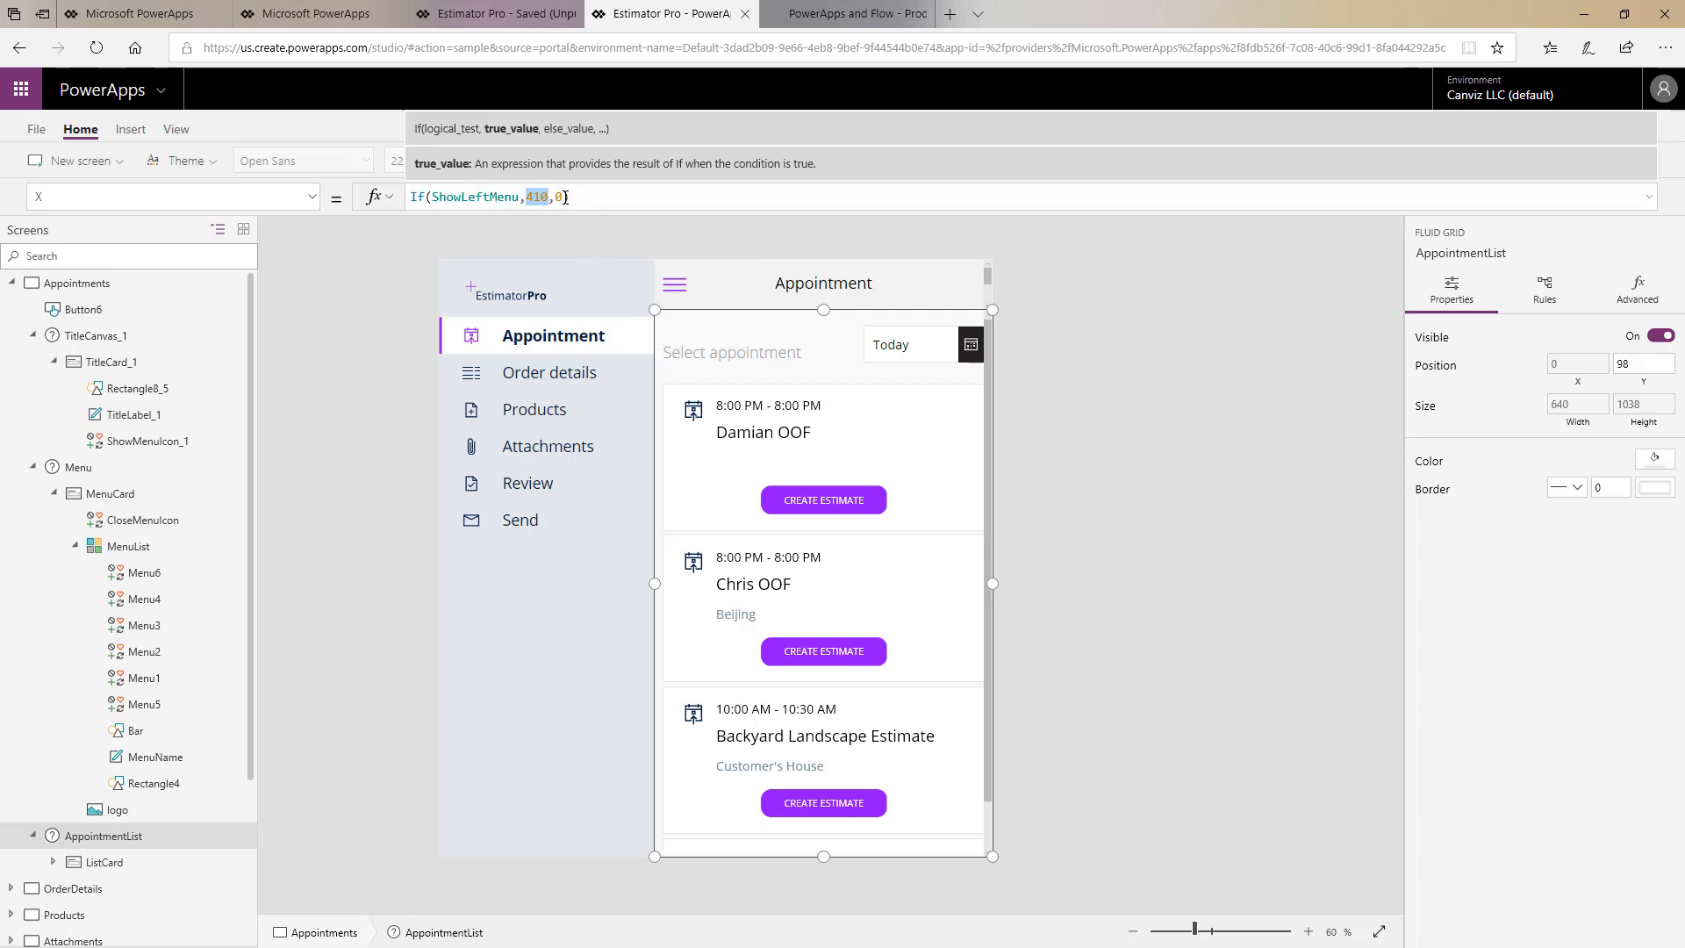
{"action": "left_click", "coordinate": [593, 197]}
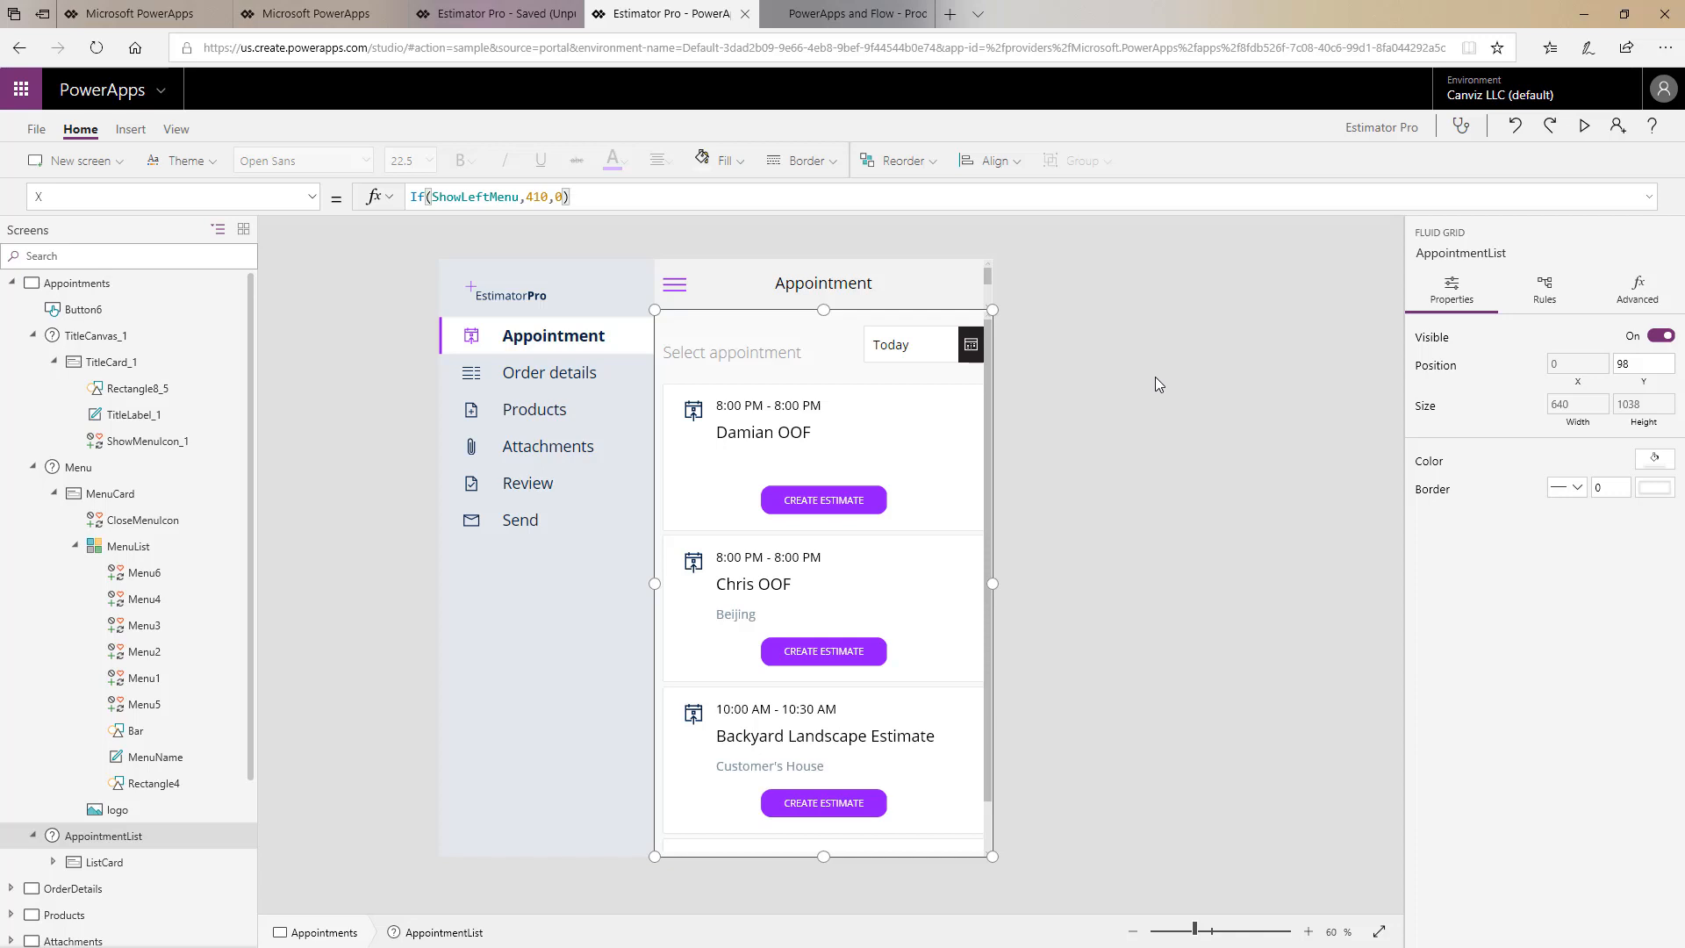
Preview the app and toggle the slide-out menu open and closed to watch the appointment list shift.
{"action": "left_click", "coordinate": [1584, 126]}
{"action": "left_click", "coordinate": [627, 114]}
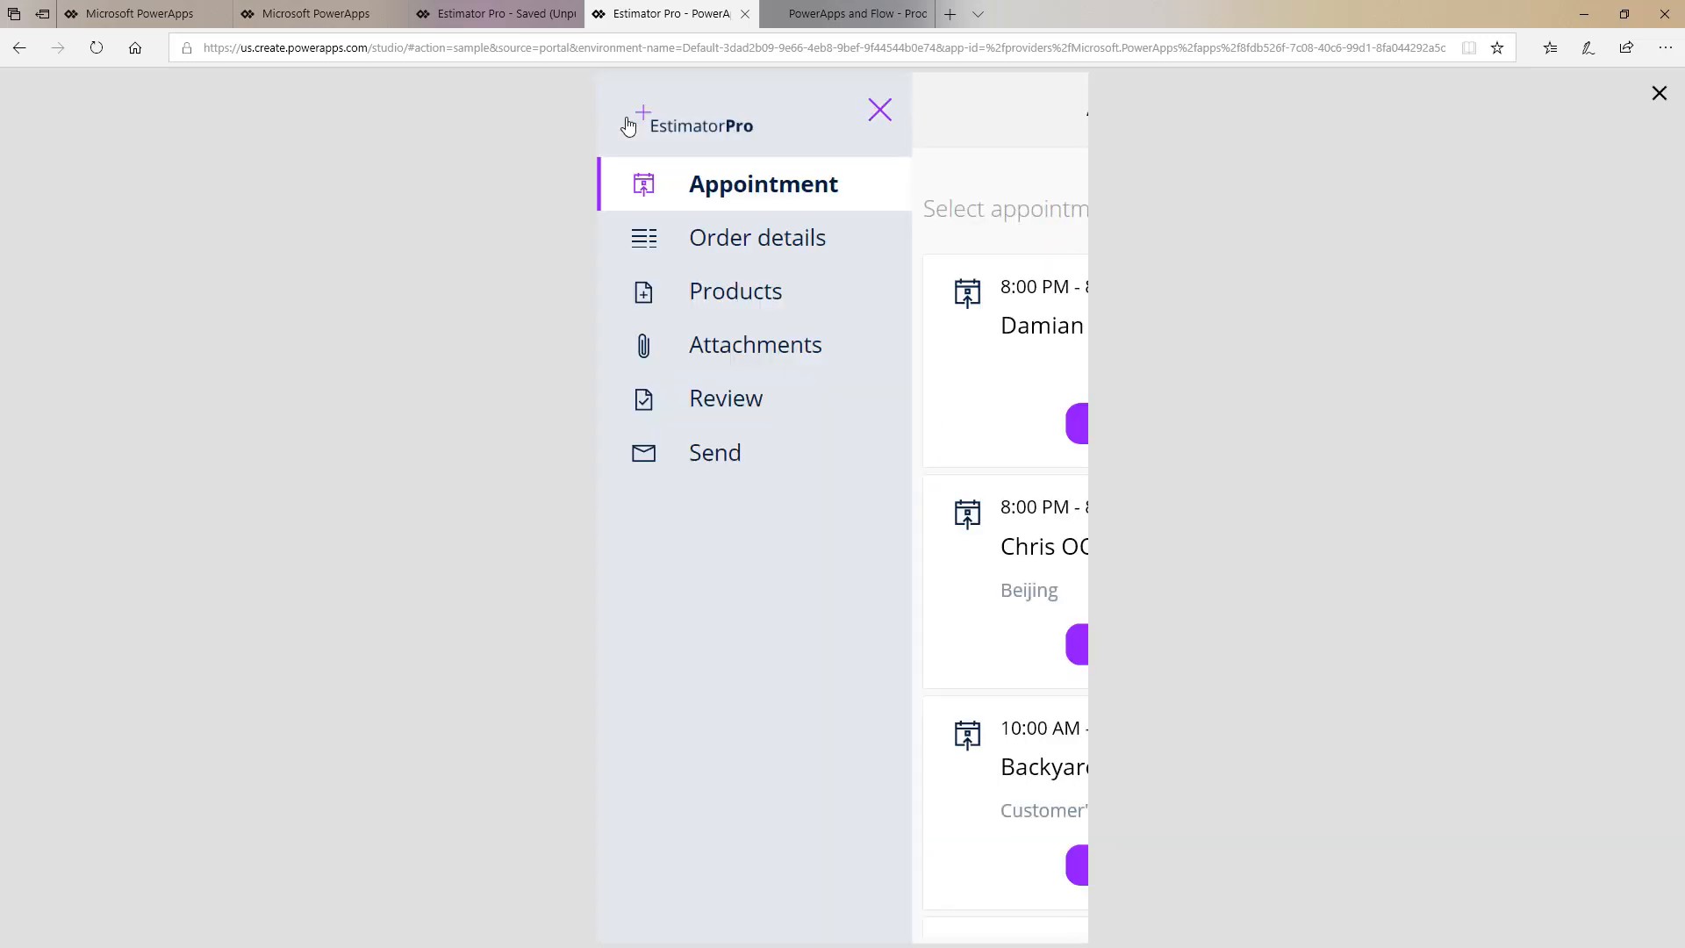
{"action": "left_click", "coordinate": [880, 112]}
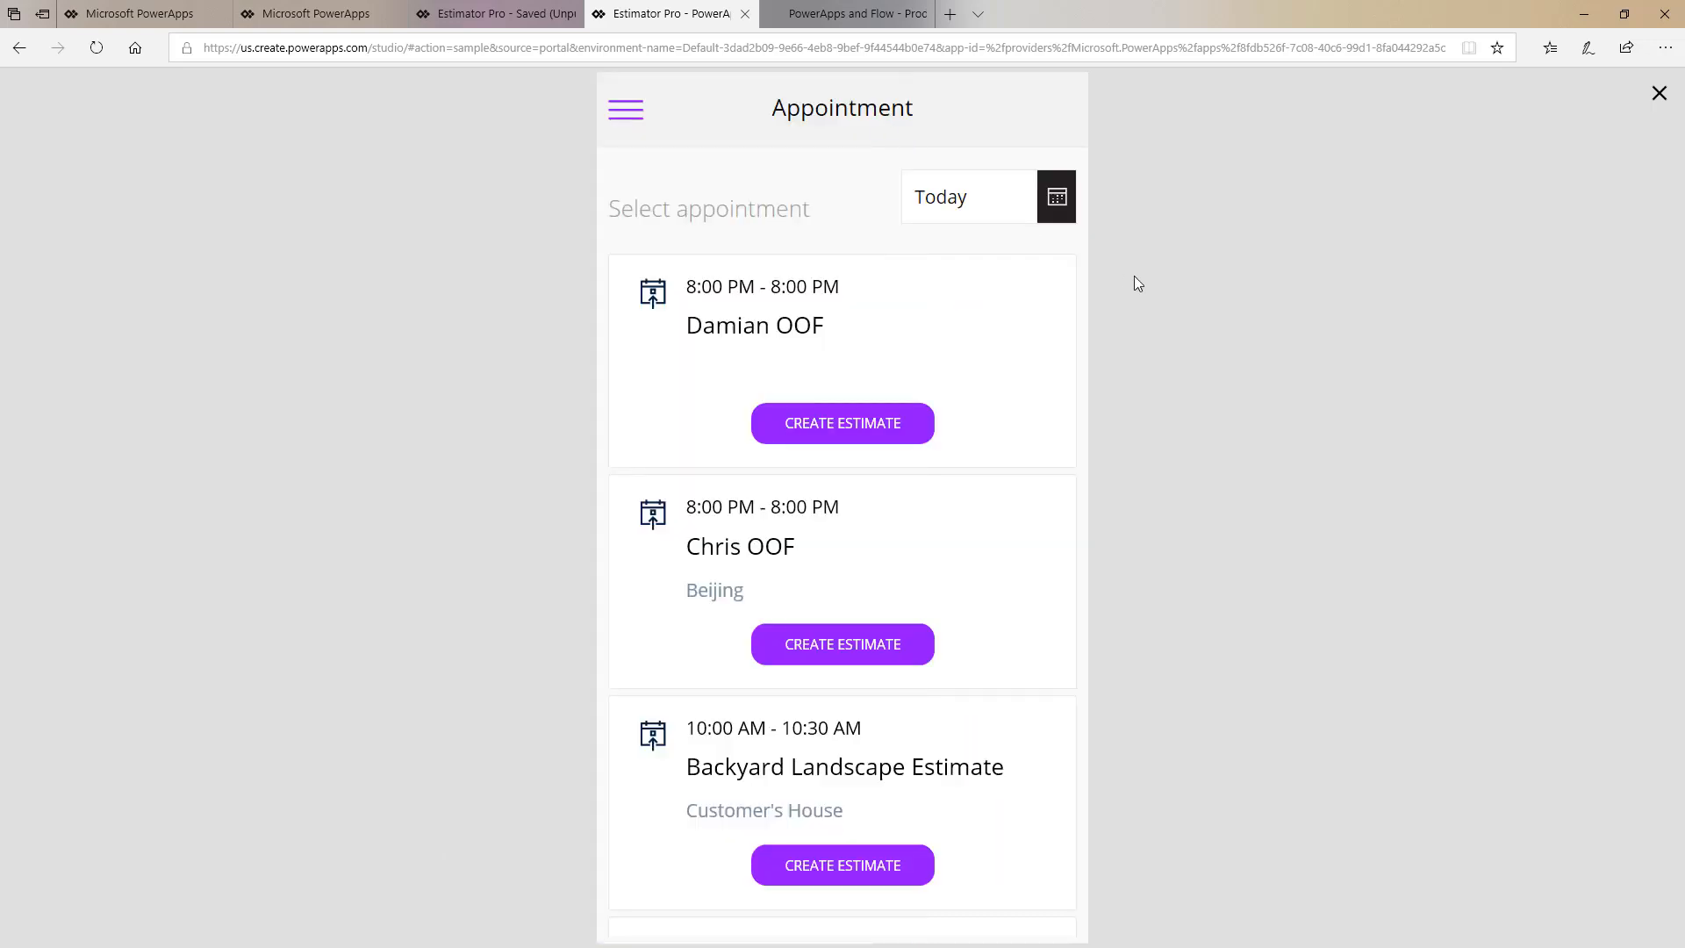